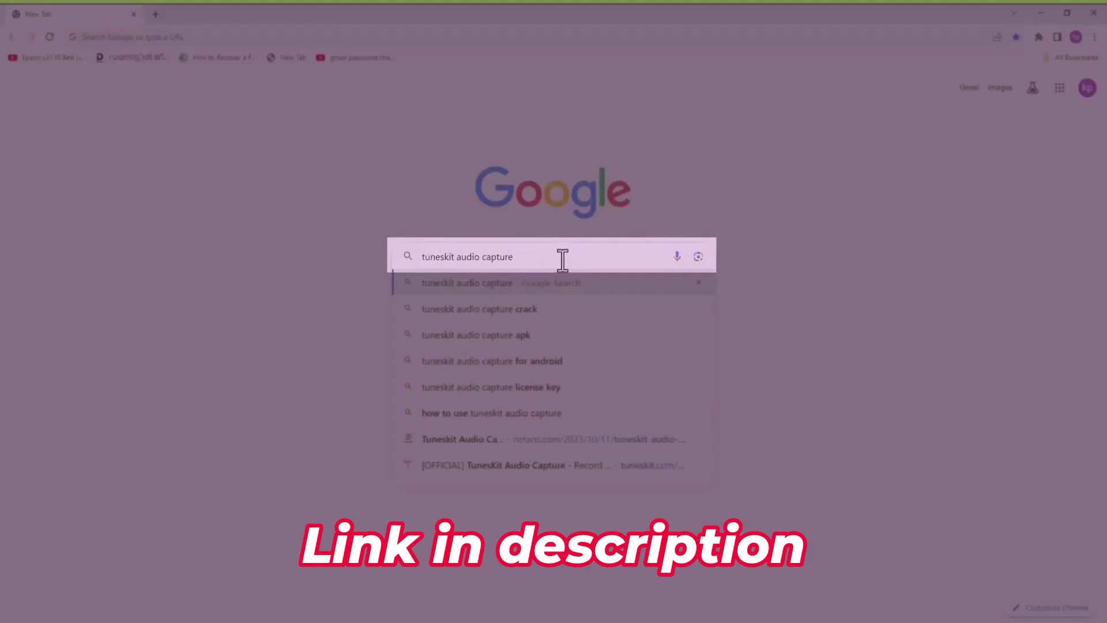
# Search for TunesKit Audio Capture, download the 20.0 MB AudioCapture trial installer, and show it in Downloads.
pyautogui.press('Return')
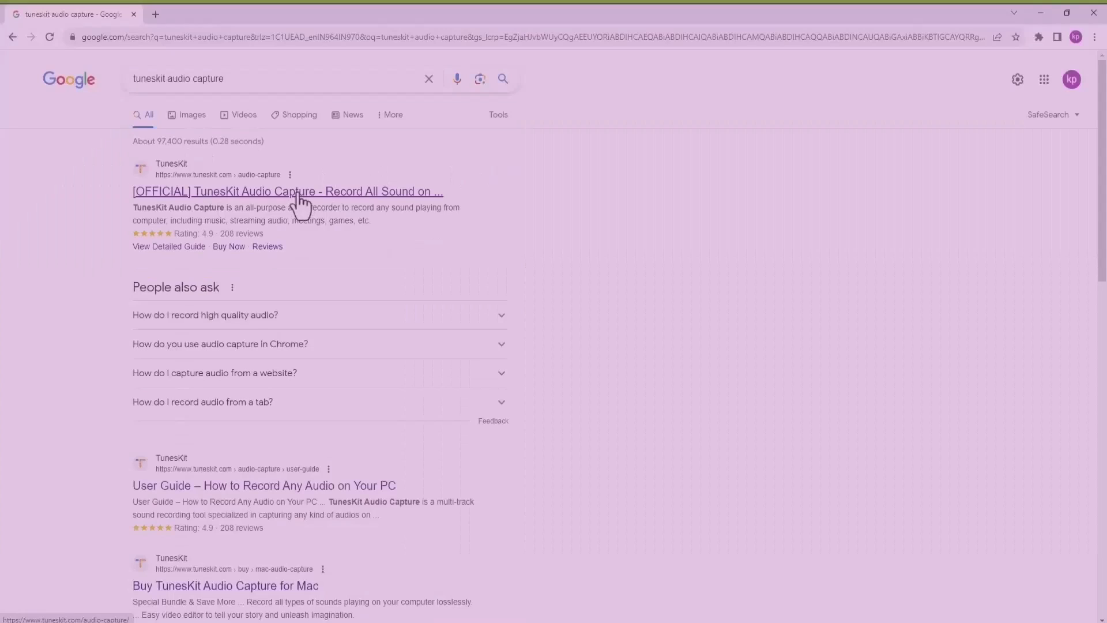
pyautogui.click(298, 195)
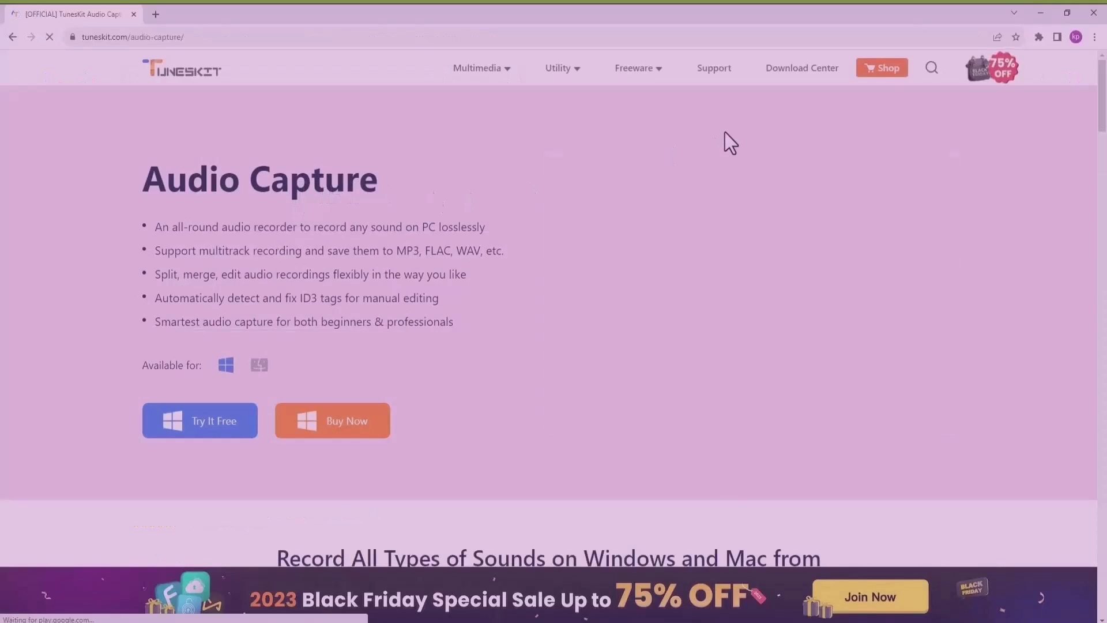
pyautogui.click(210, 430)
pyautogui.click(1039, 37)
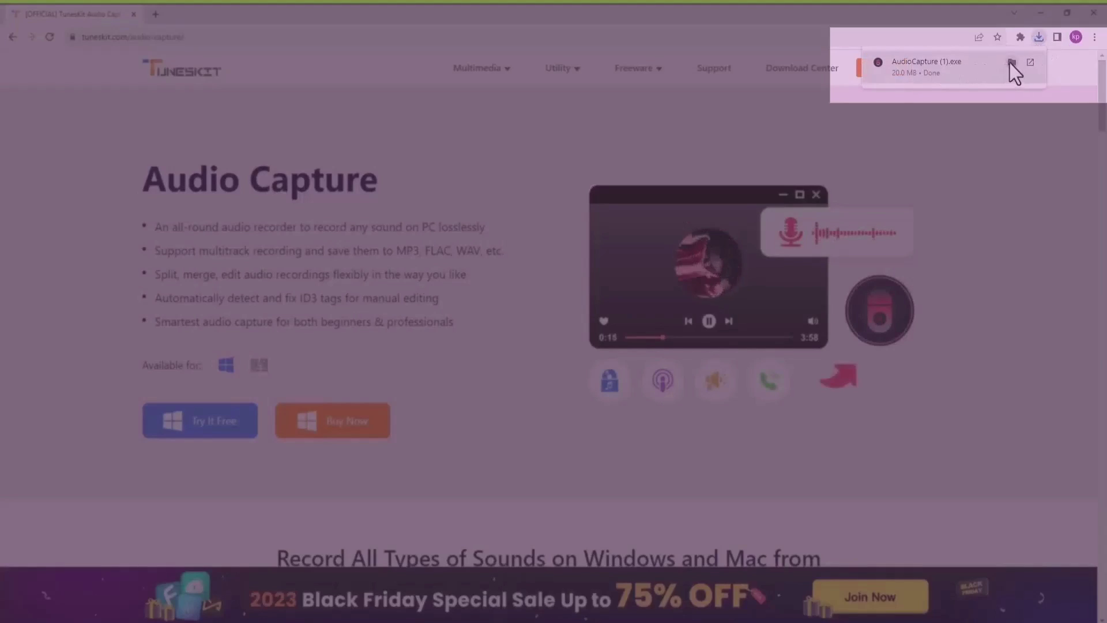
pyautogui.click(1010, 62)
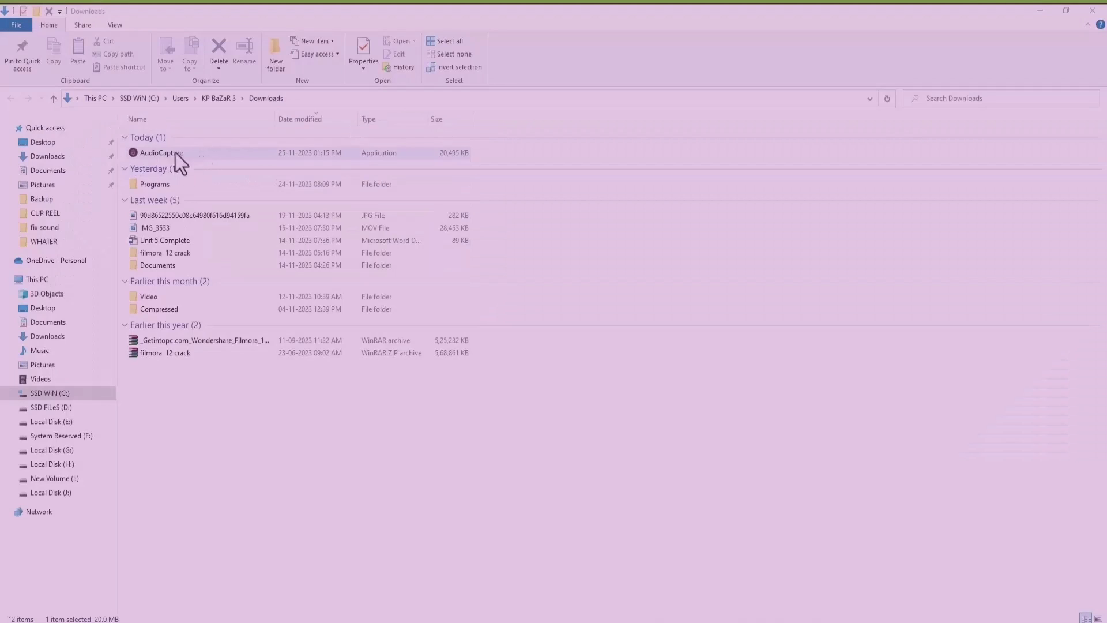
# Run the AudioCapture installer from Downloads, approving the security warning and the User Account Control prompt.
pyautogui.click(170, 154)
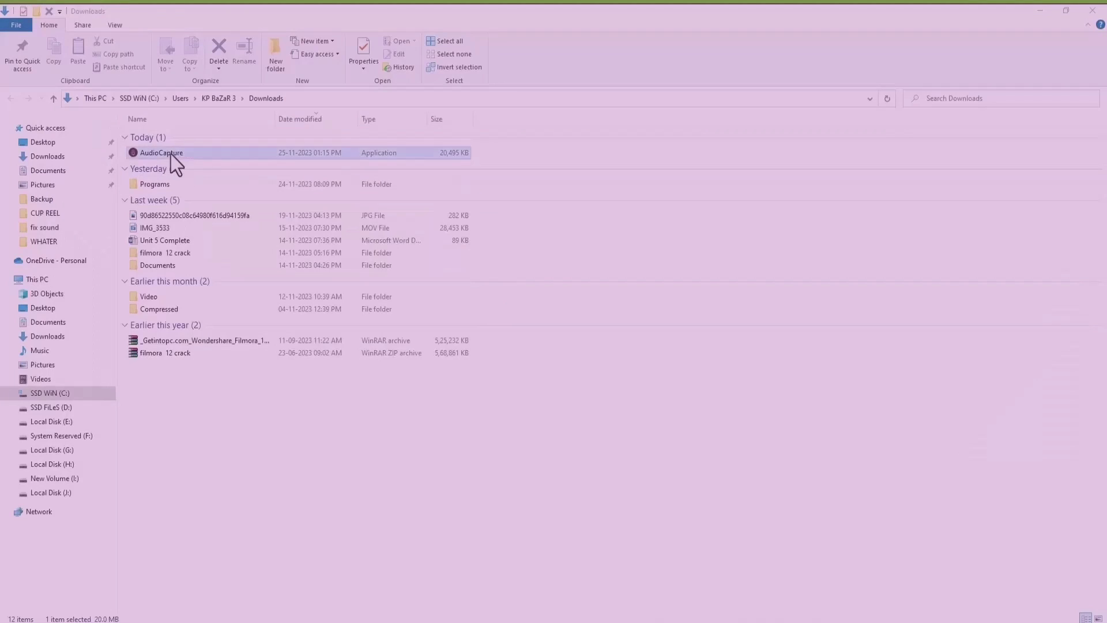
pyautogui.doubleClick(171, 154)
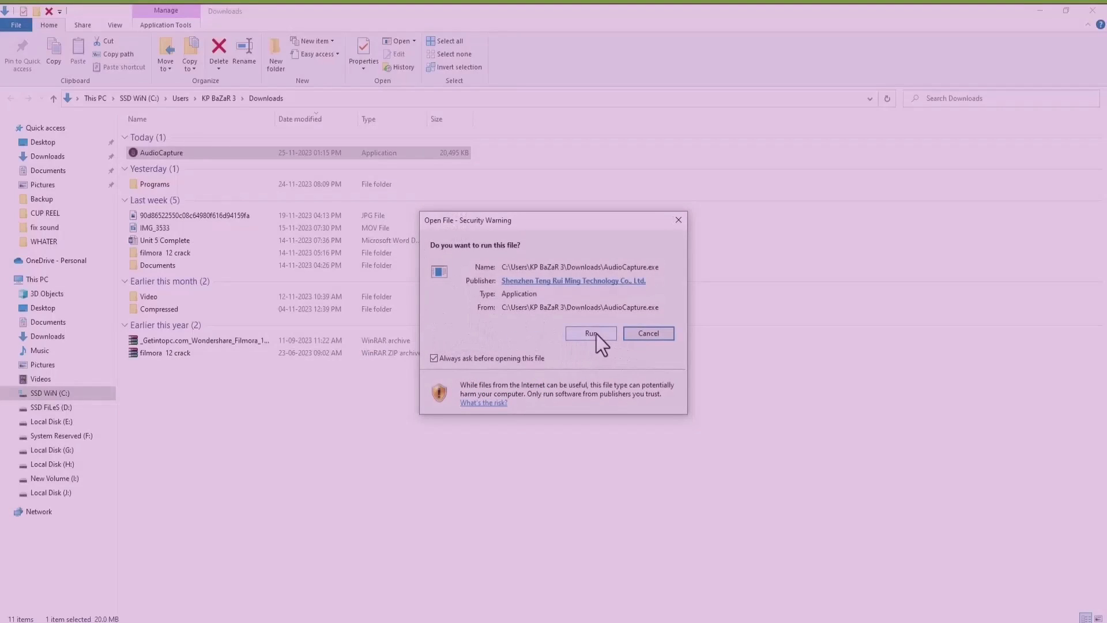
pyautogui.click(590, 334)
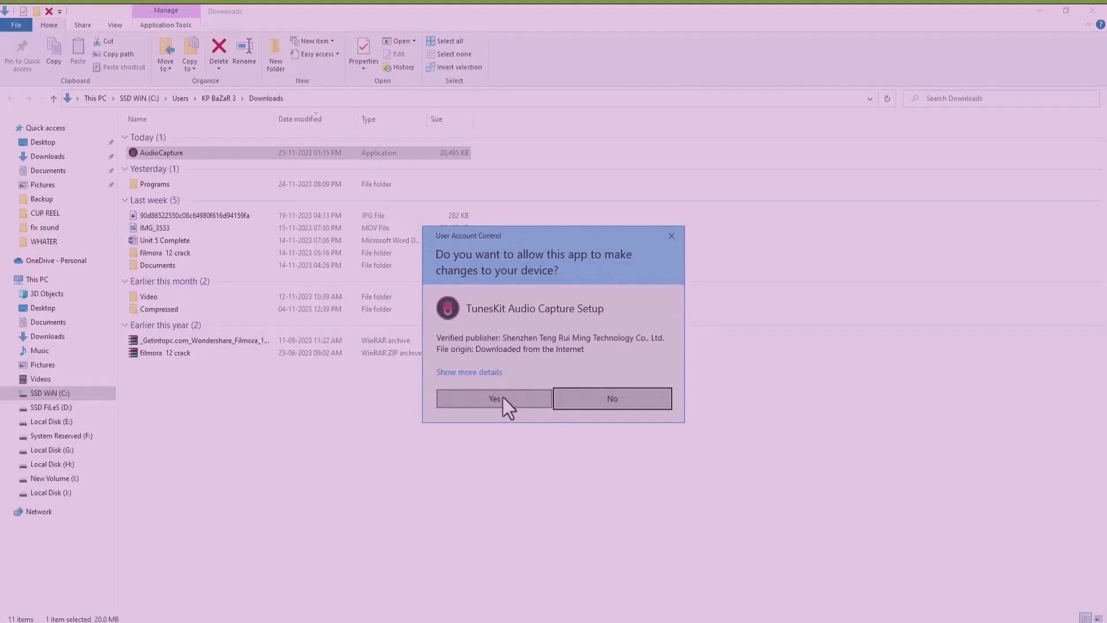
pyautogui.click(503, 398)
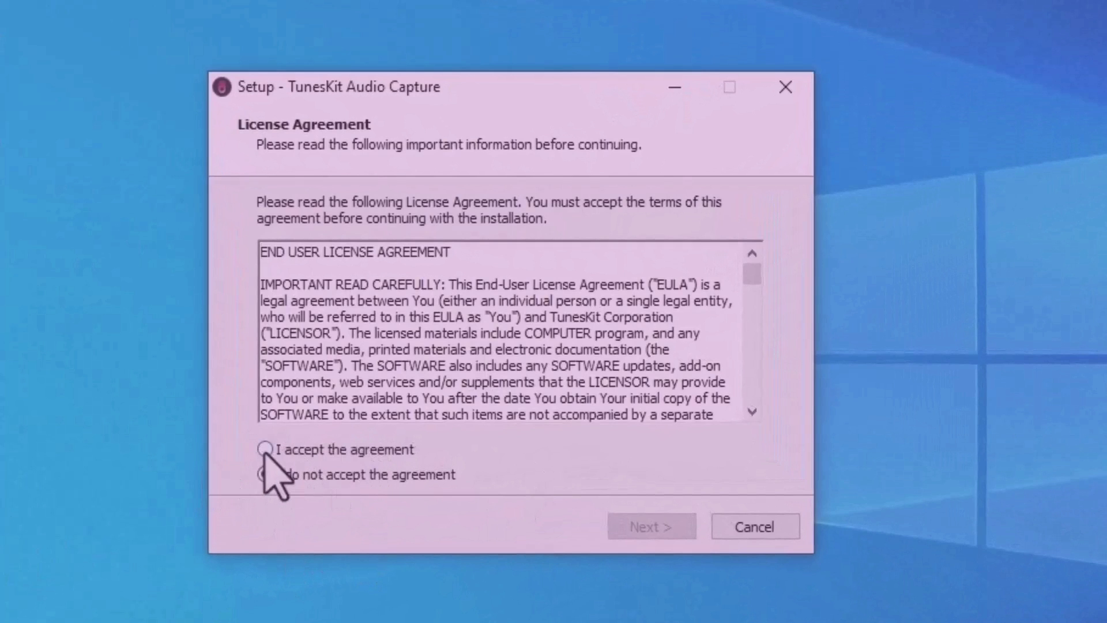
# Accept the licence and install to the default folder with a desktop shortcut, unticking launch after setup.
pyautogui.click(265, 450)
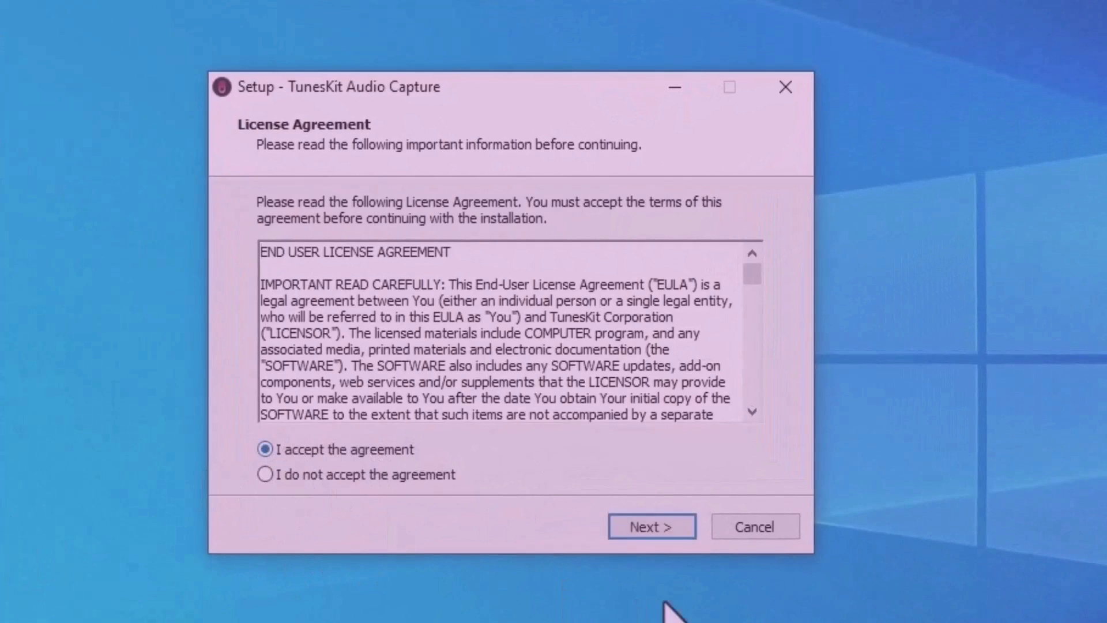
pyautogui.click(645, 531)
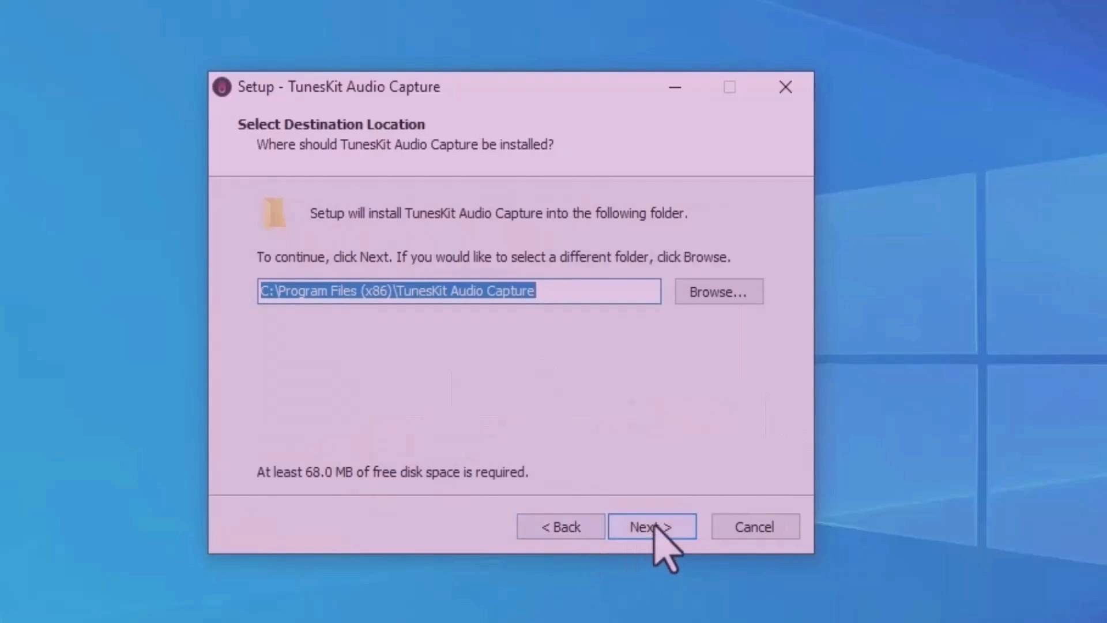
pyautogui.click(655, 525)
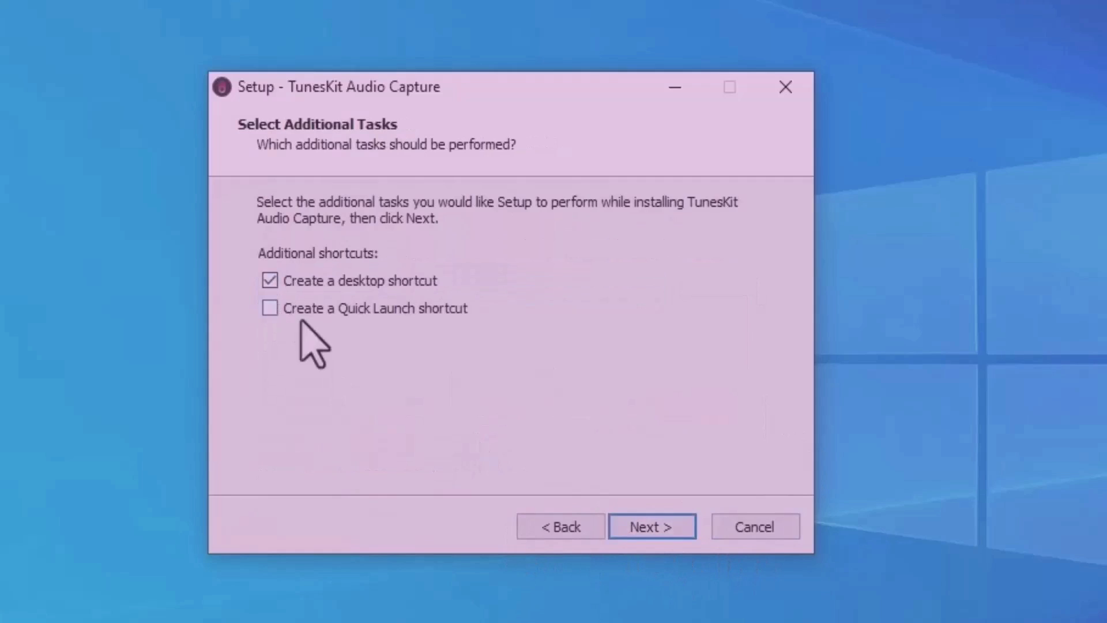
pyautogui.click(652, 528)
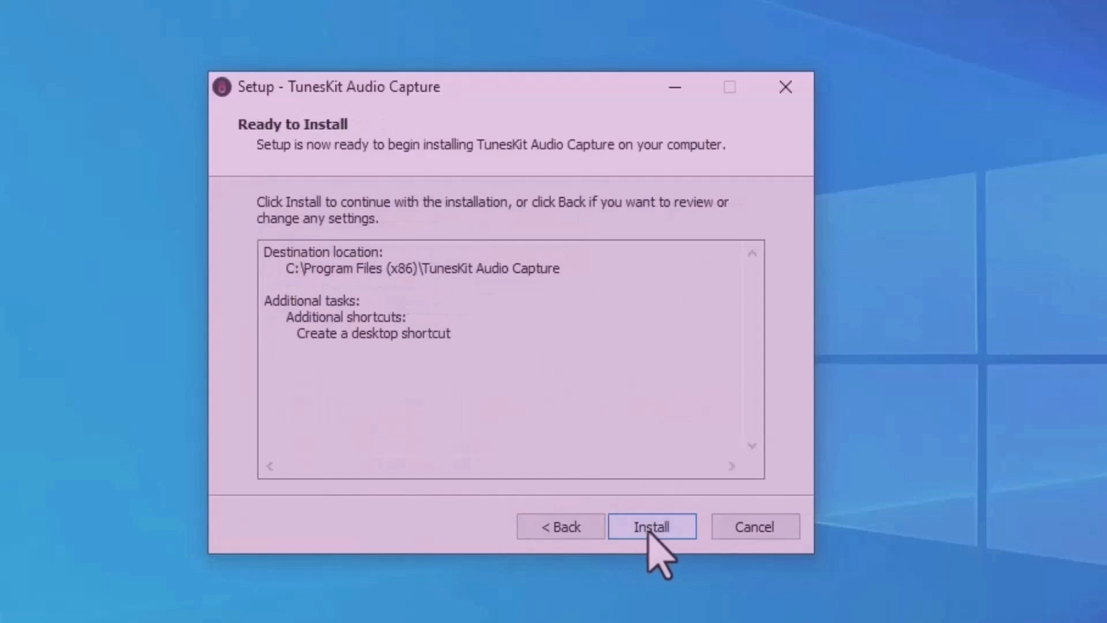
pyautogui.click(652, 528)
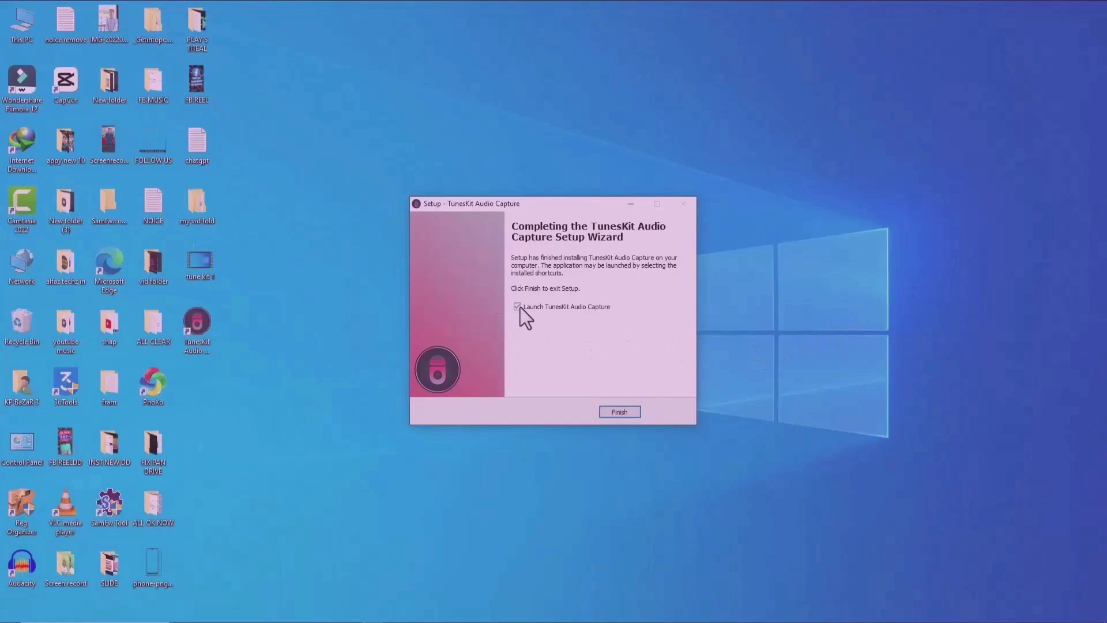
pyautogui.click(517, 306)
# Finish setup and register TunesKit with the licensed e-mail and registration code, dismissing the success message.
pyautogui.click(625, 413)
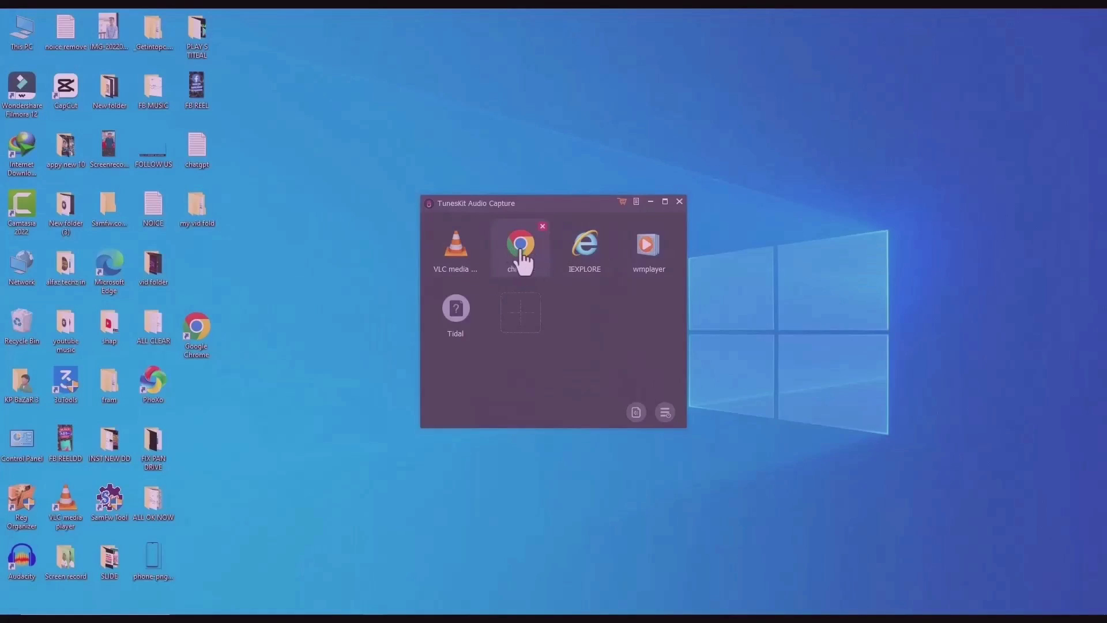
pyautogui.click(521, 253)
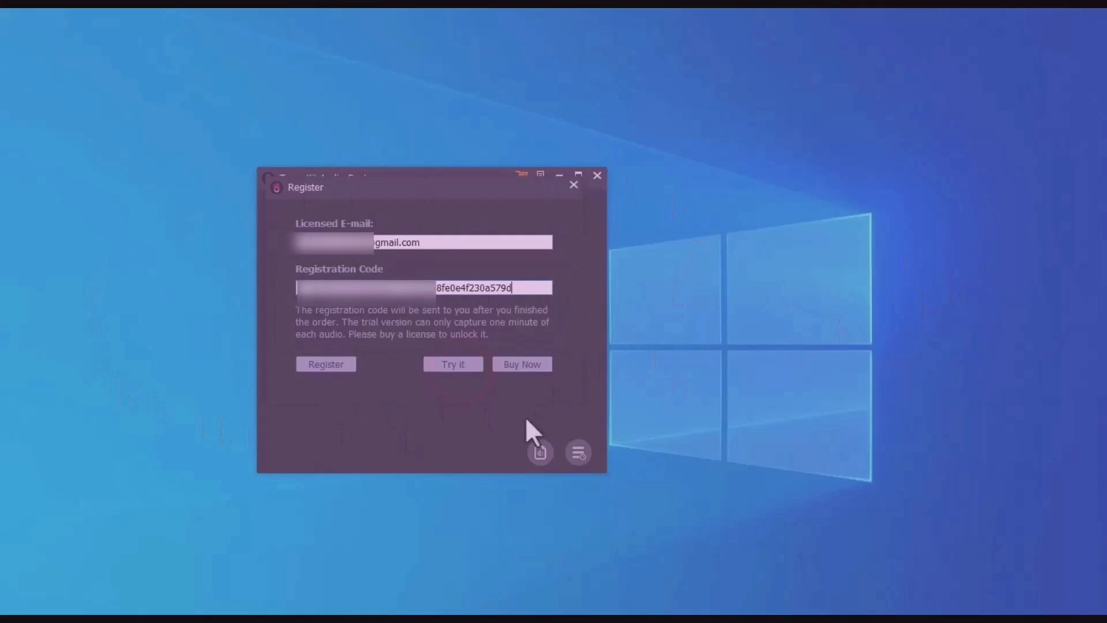
pyautogui.click(333, 364)
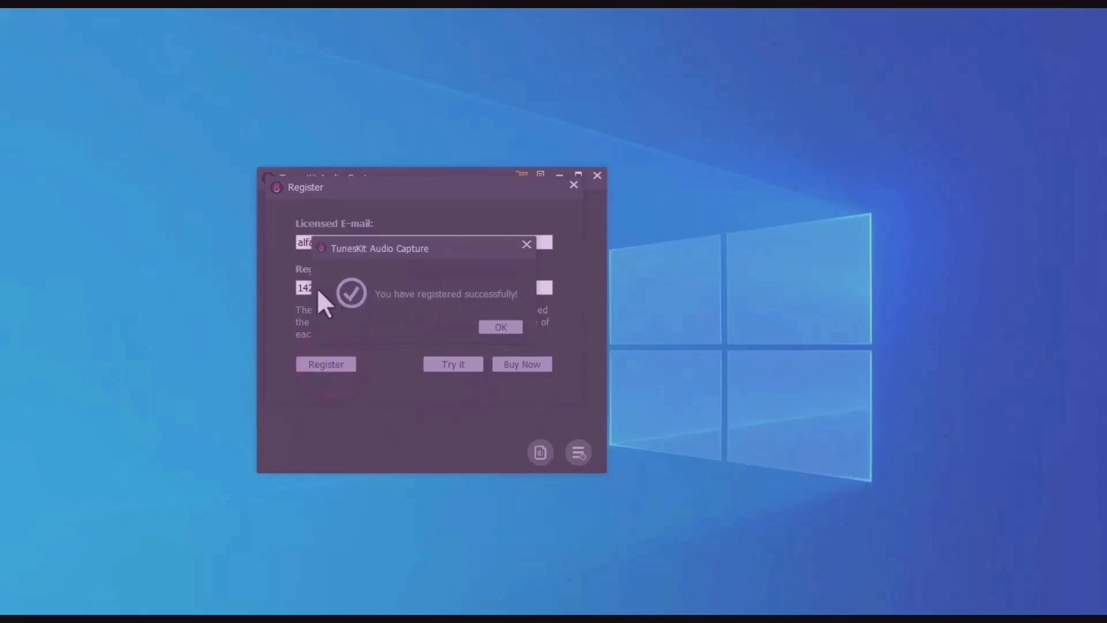
pyautogui.click(501, 327)
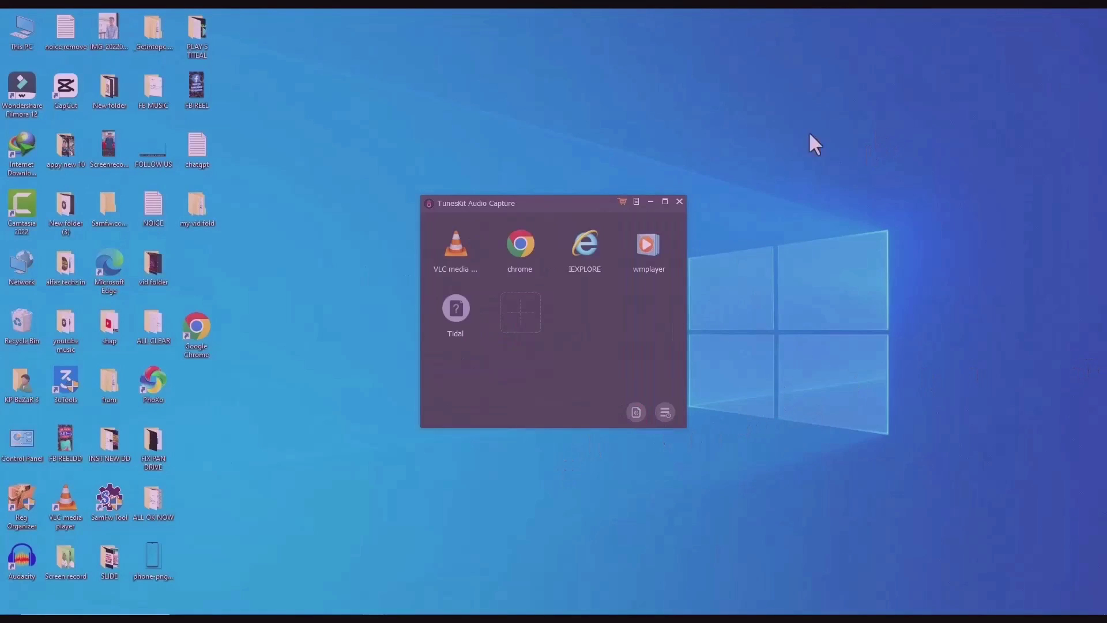
# Set the output format to MP3 with Auto sample rate and the High Quality preset.
pyautogui.click(634, 411)
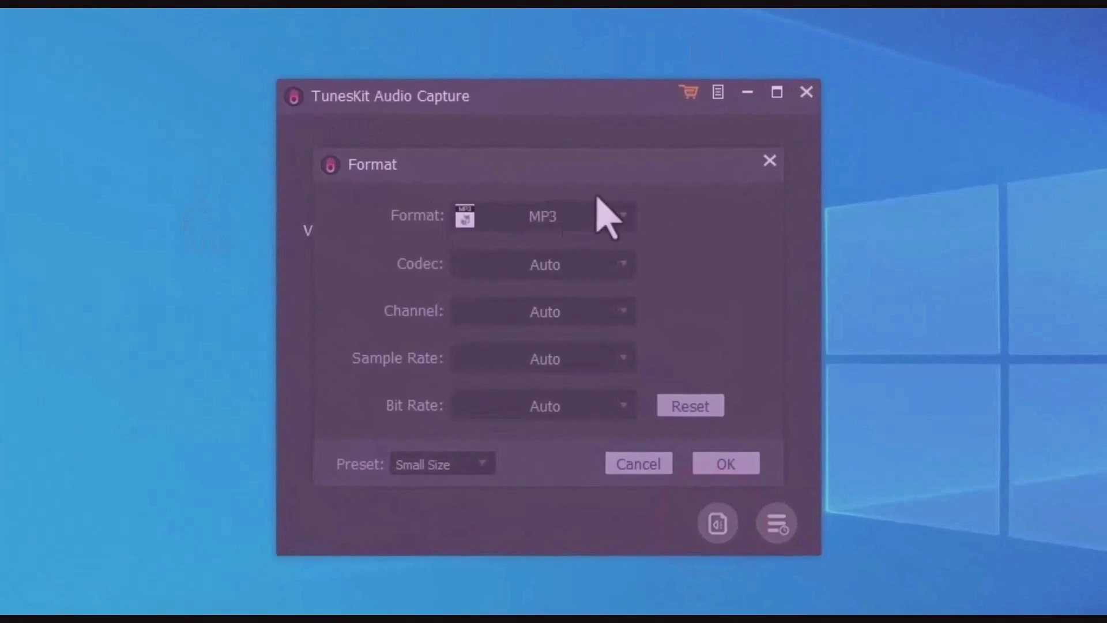
pyautogui.click(618, 211)
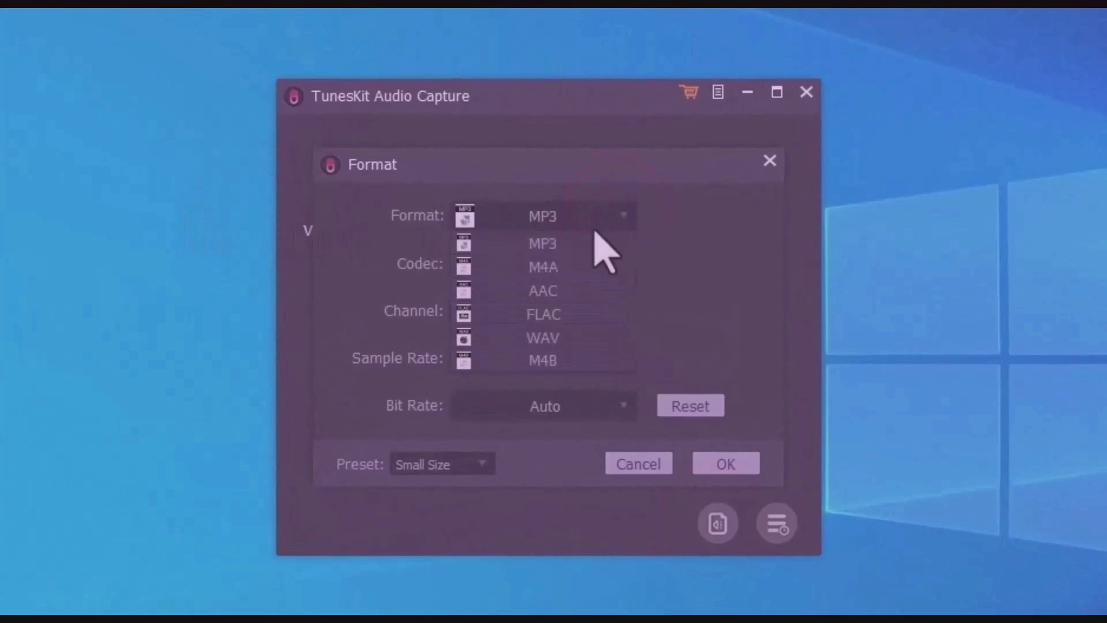
pyautogui.click(603, 214)
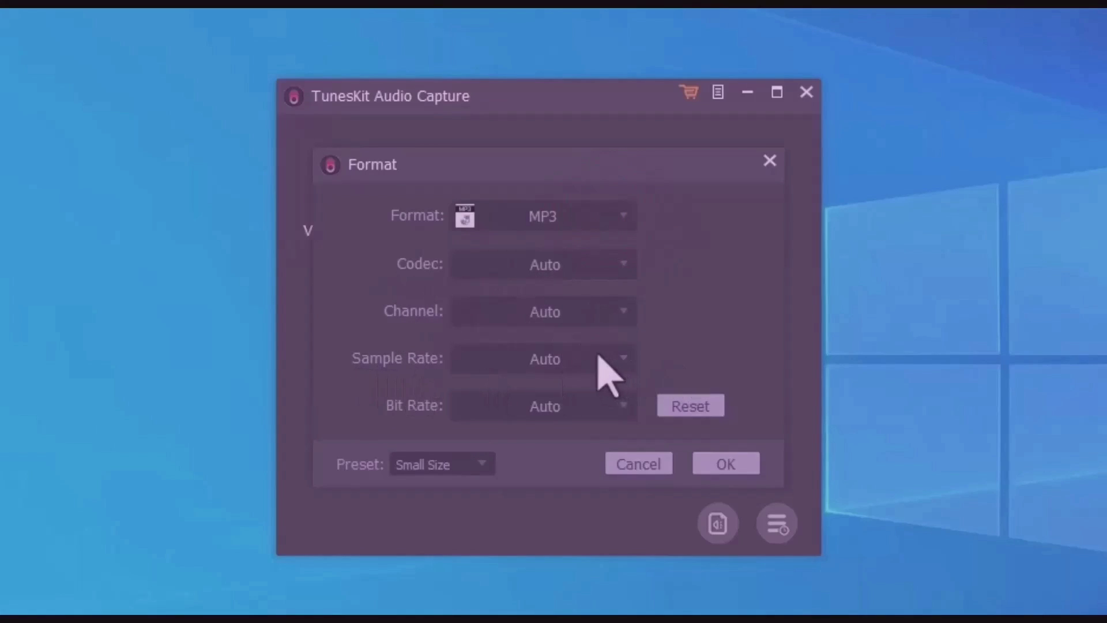
pyautogui.click(619, 354)
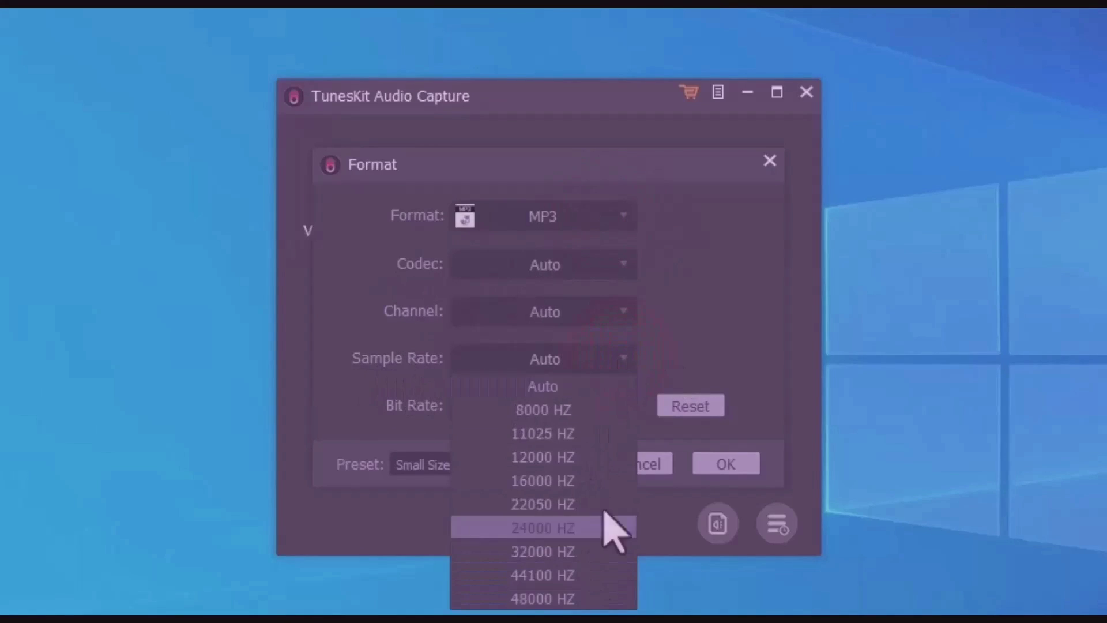
pyautogui.click(623, 356)
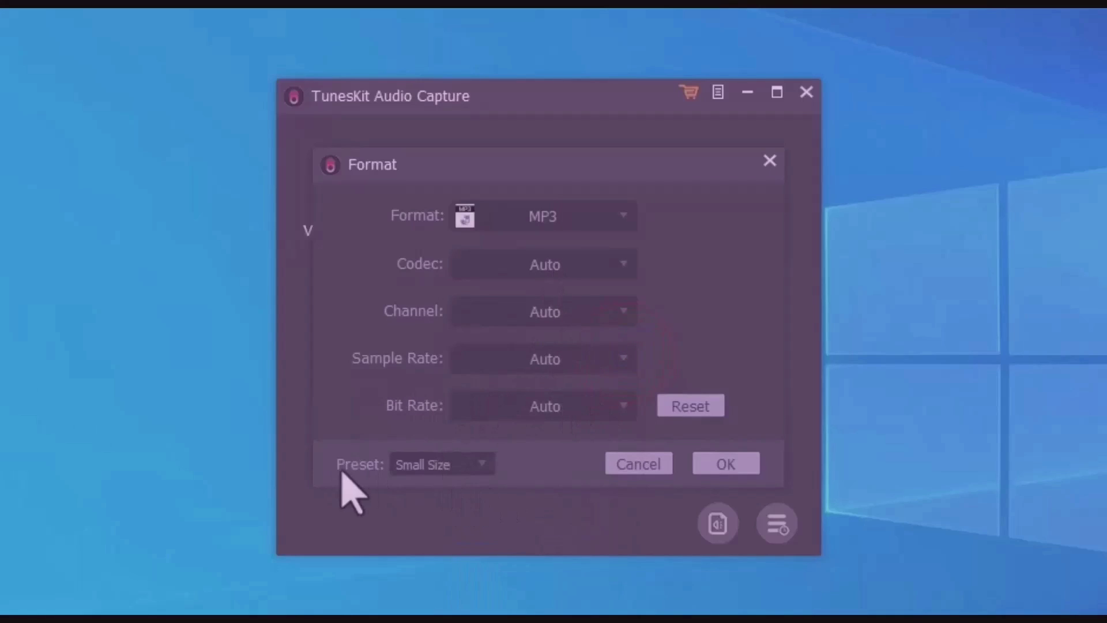
pyautogui.click(481, 463)
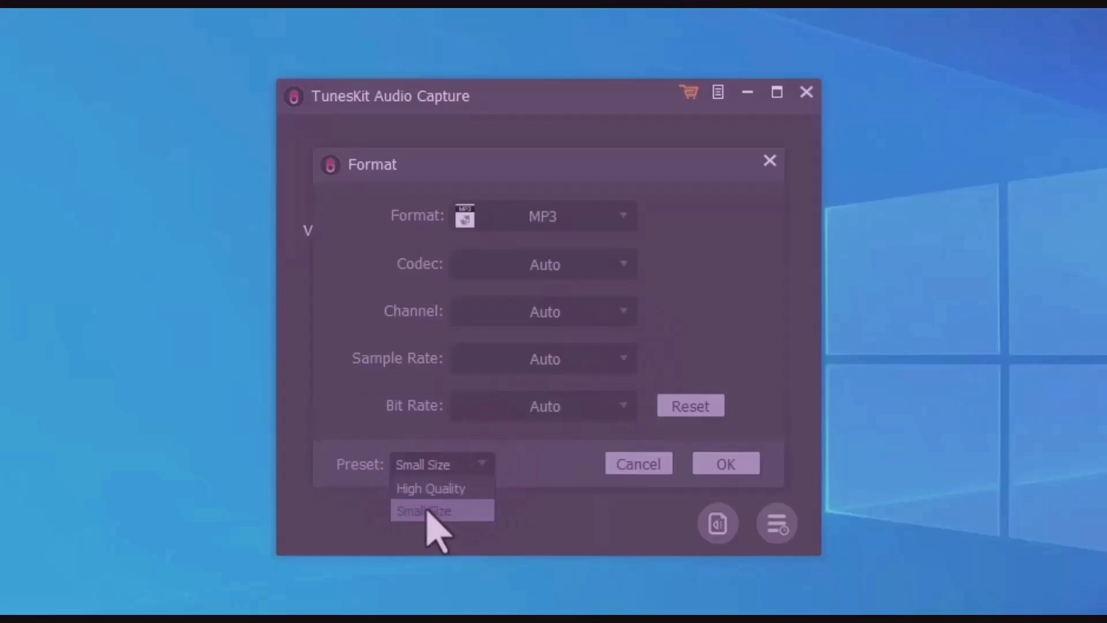
pyautogui.click(443, 489)
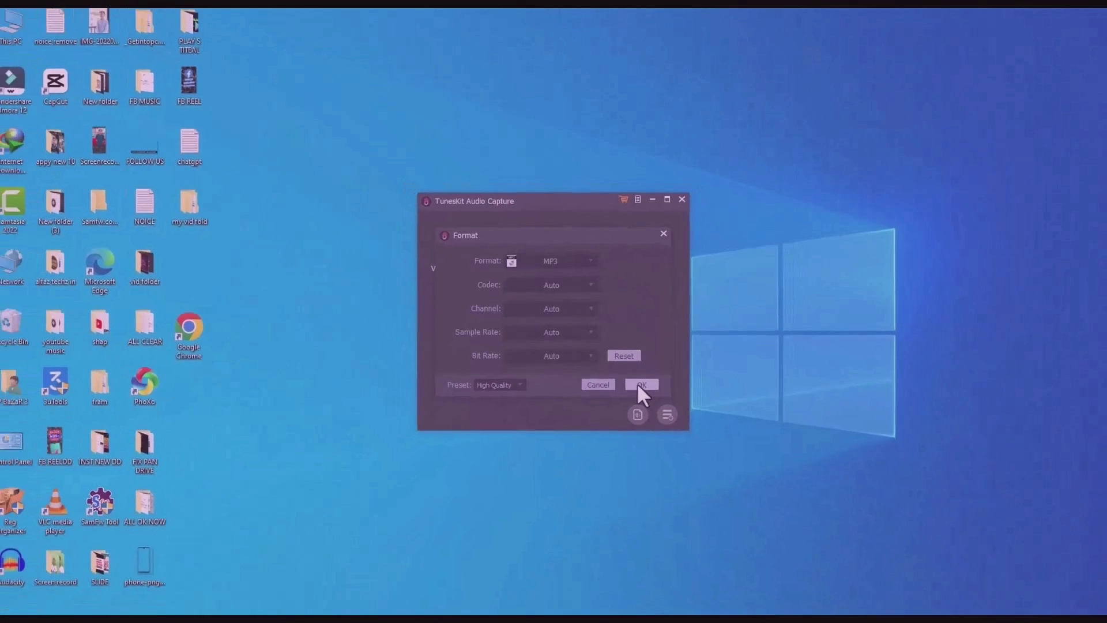
pyautogui.click(726, 464)
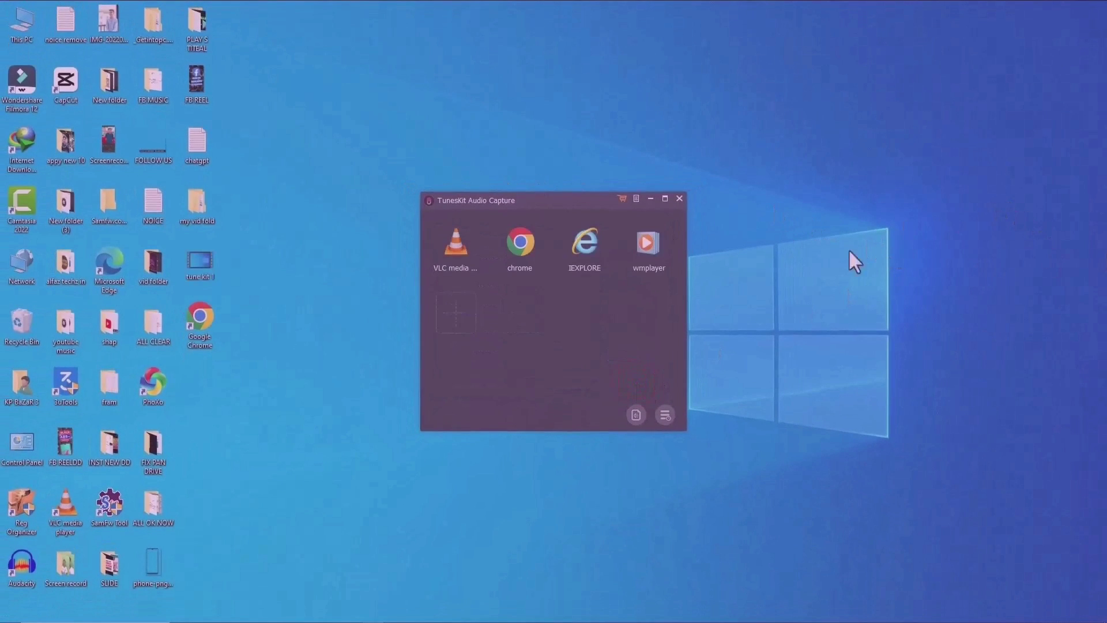
# Capture Chrome audio while the Final Girl track plays, then minimize the browser.
pyautogui.click(521, 245)
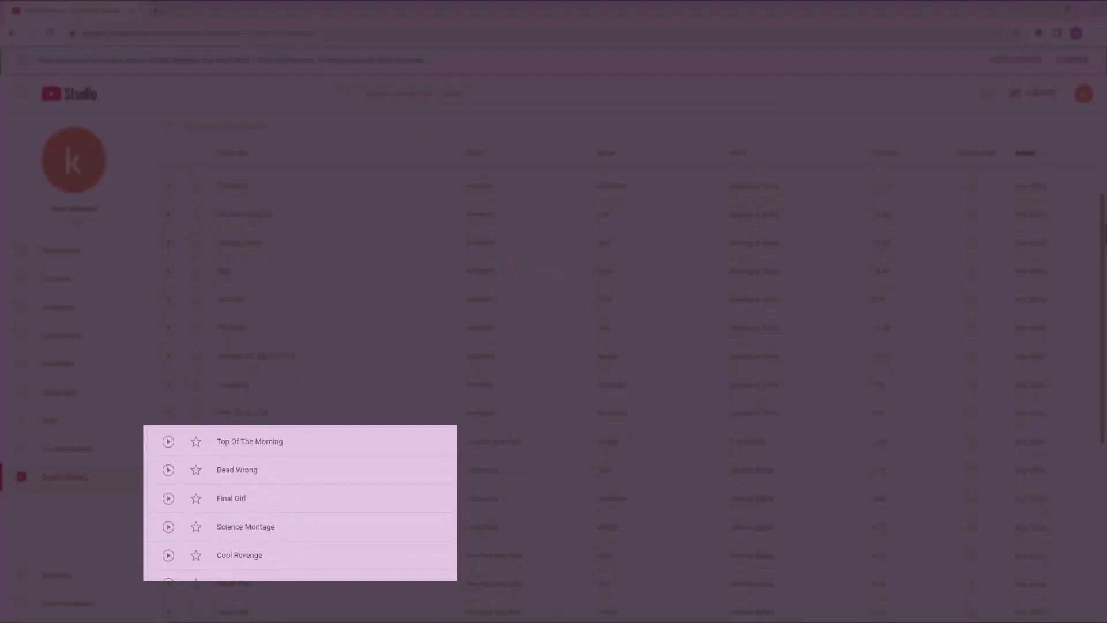
pyautogui.click(168, 498)
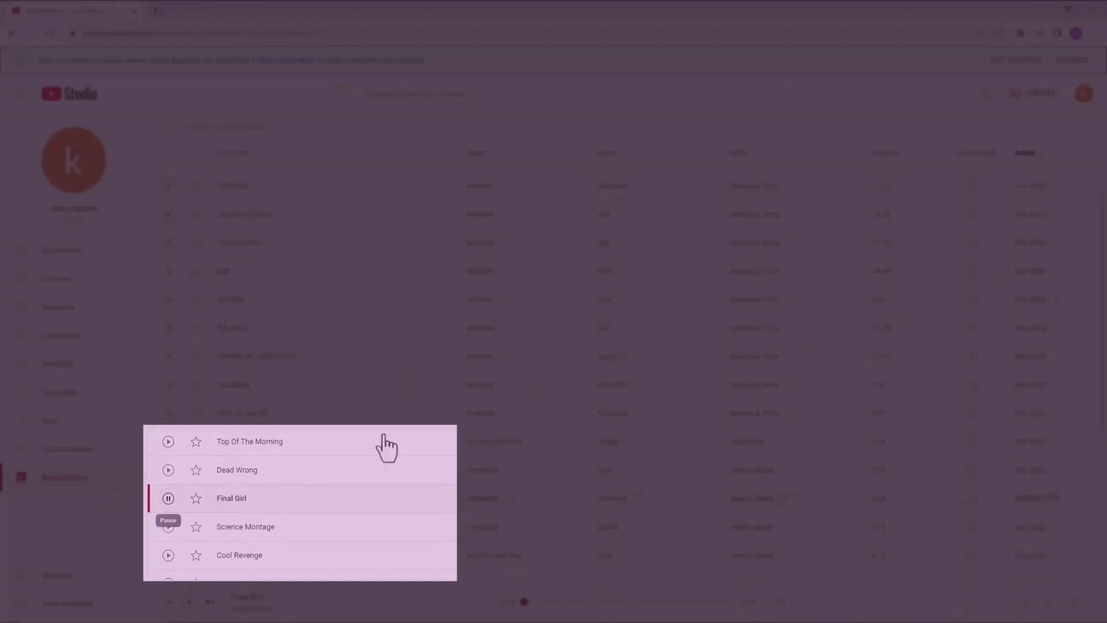
pyautogui.click(1041, 10)
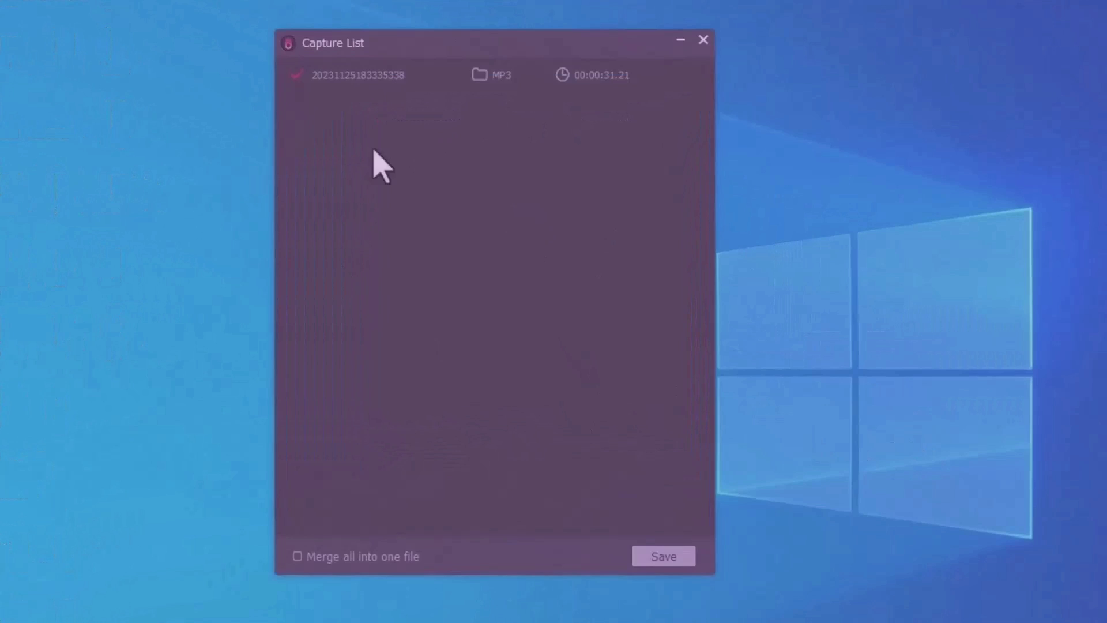
pyautogui.moveTo(473, 140)
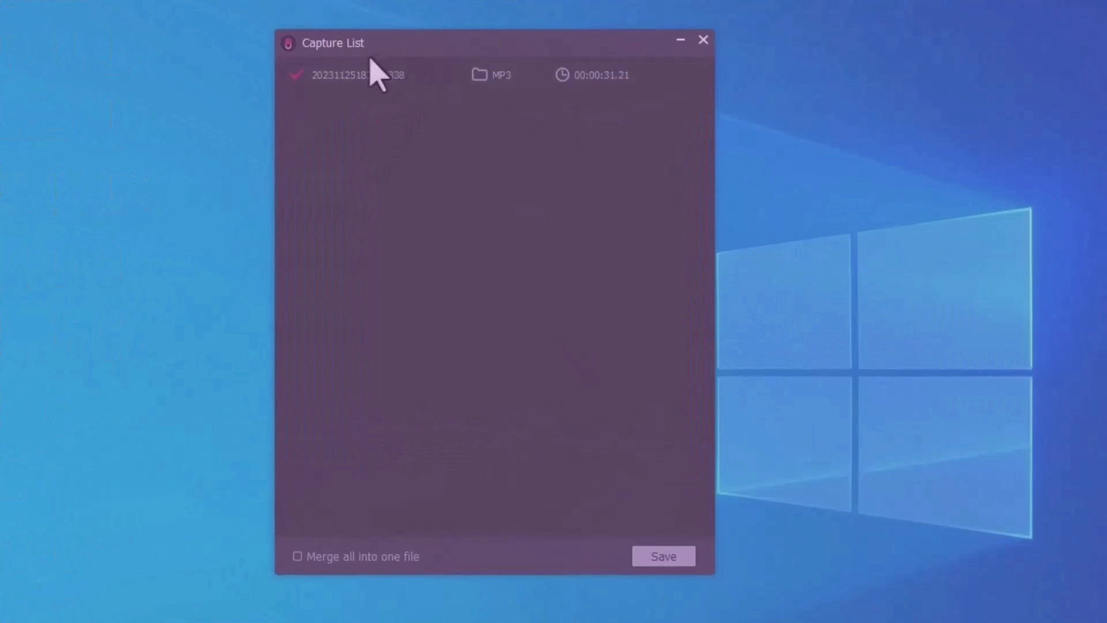
pyautogui.click(429, 71)
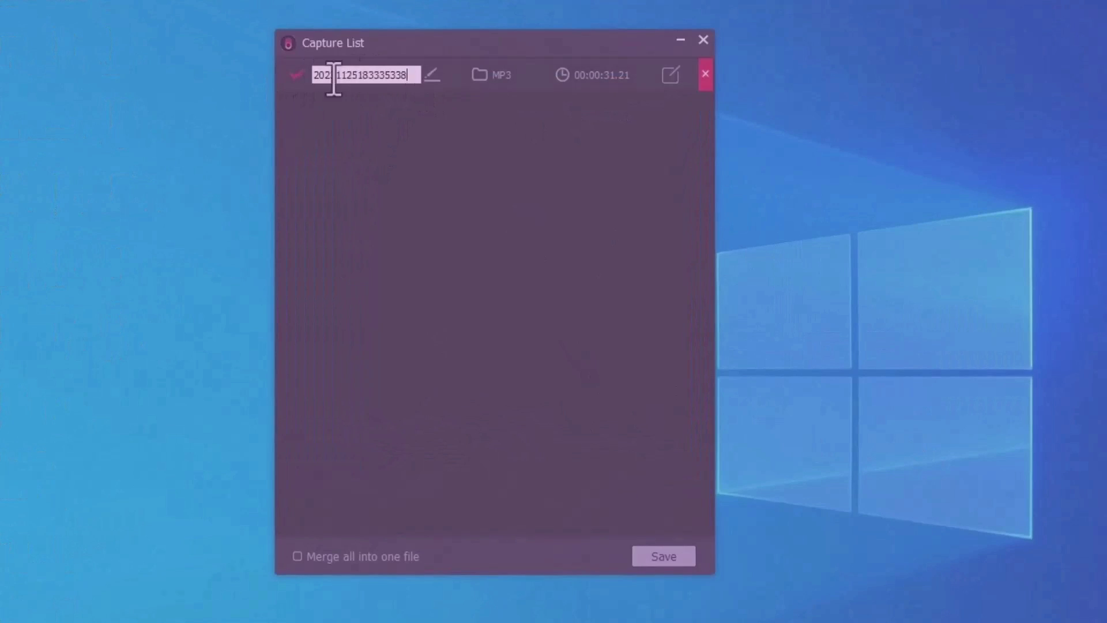
pyautogui.click(433, 74)
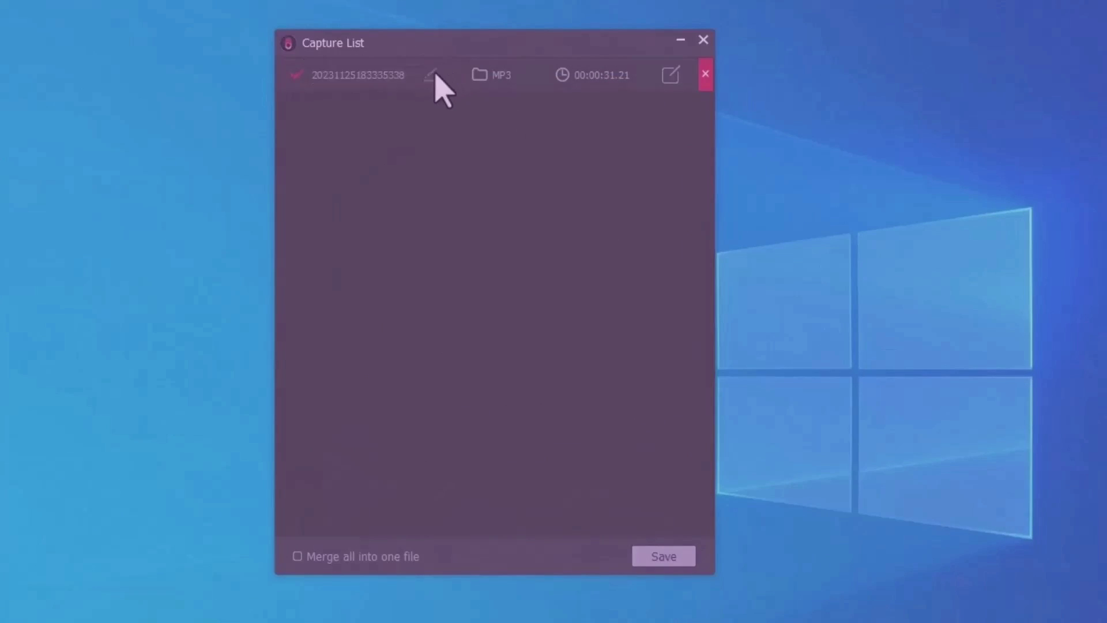
pyautogui.click(433, 74)
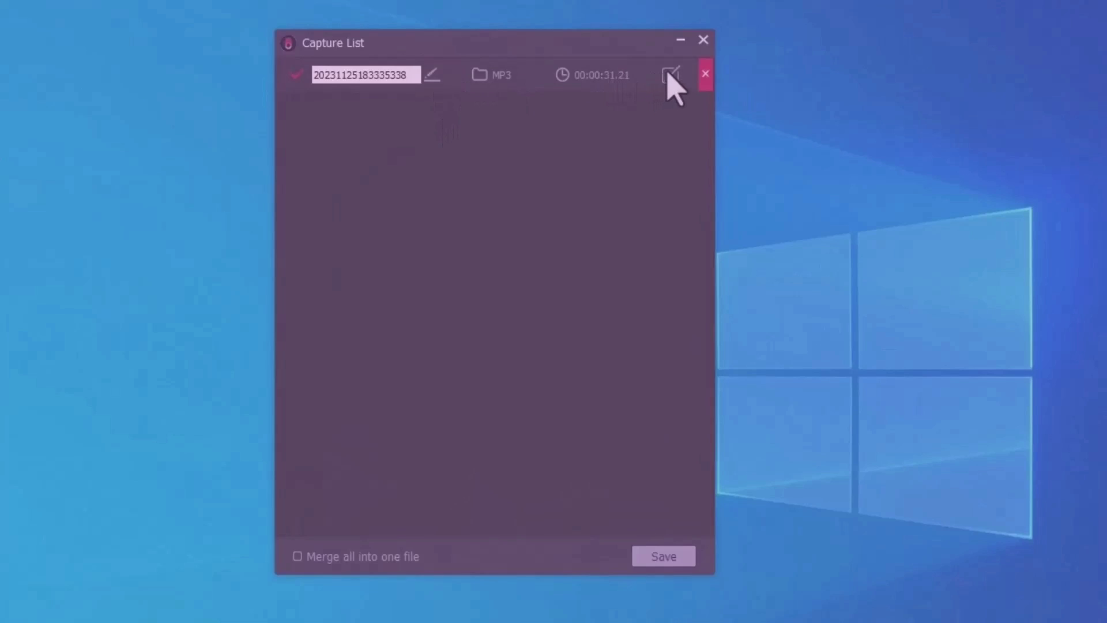
pyautogui.click(670, 75)
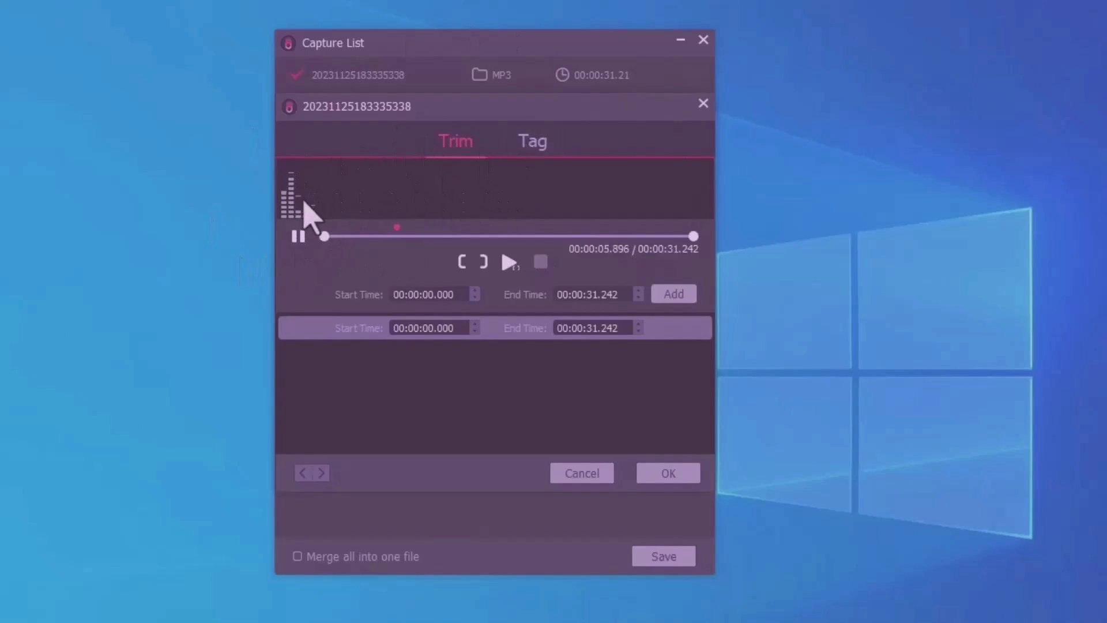
# Trim the recording to 00:00:02.899–00:00:28.397 and add that range as a segment.
pyautogui.click(298, 236)
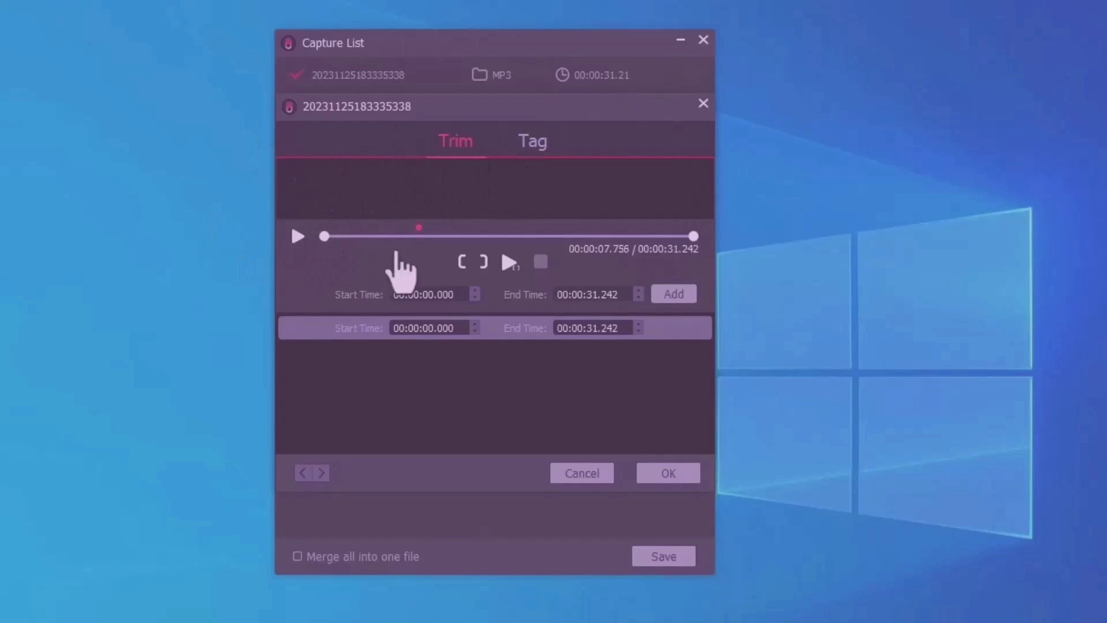
pyautogui.click(509, 263)
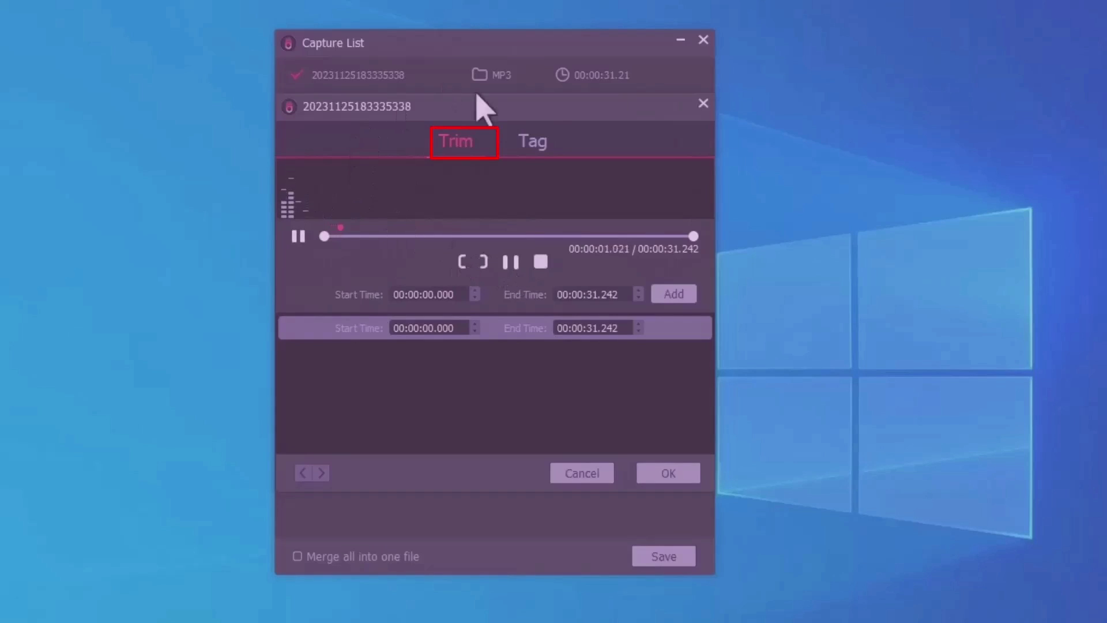
pyautogui.click(463, 263)
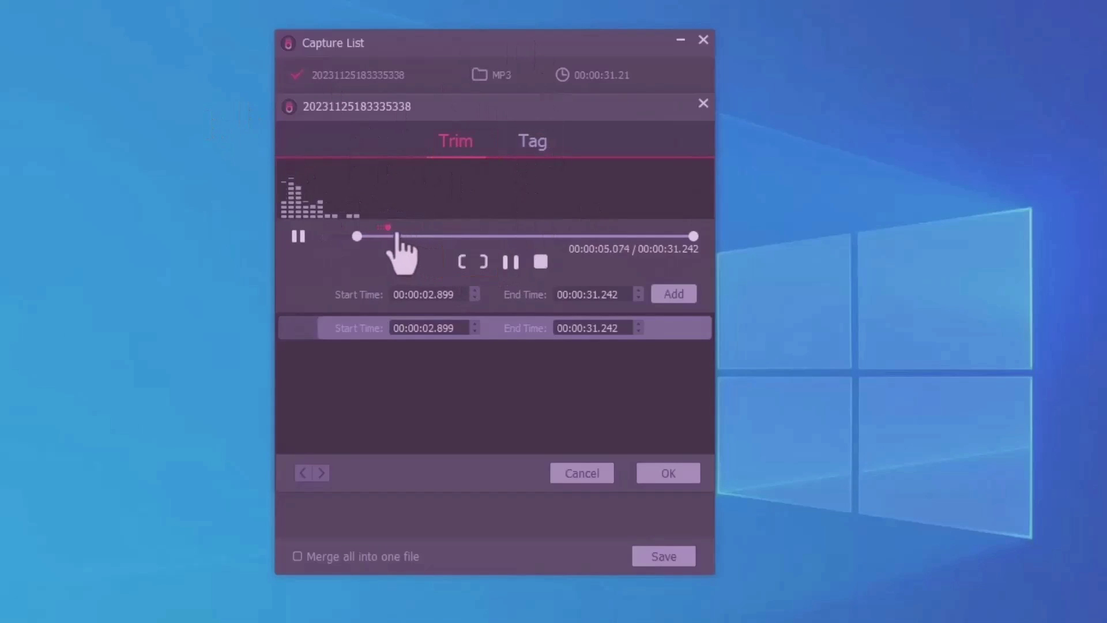
pyautogui.click(612, 232)
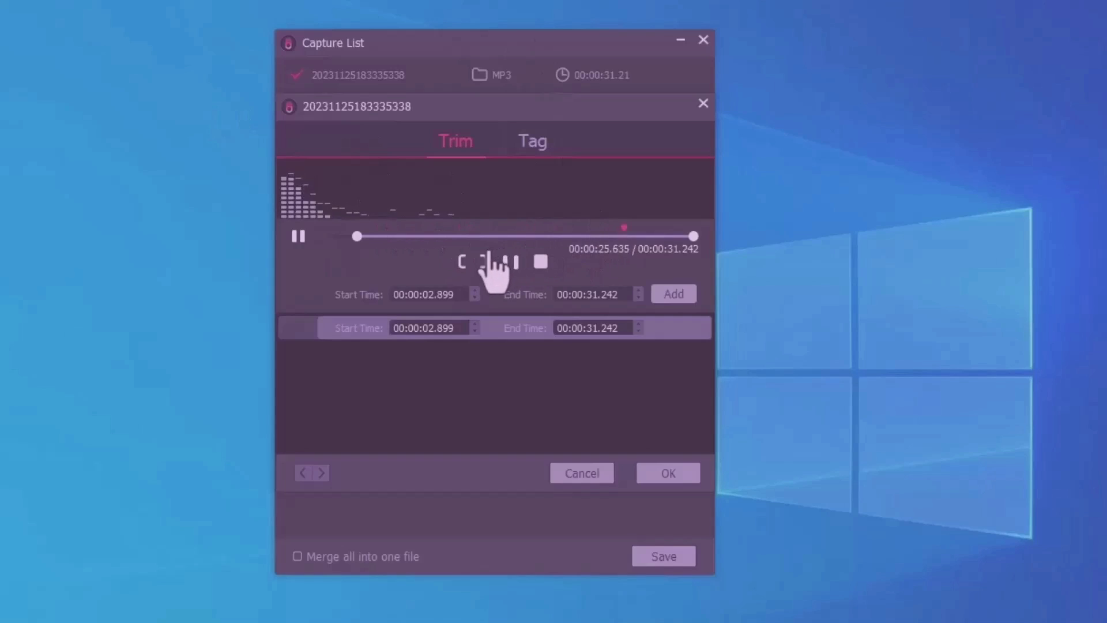
pyautogui.click(484, 264)
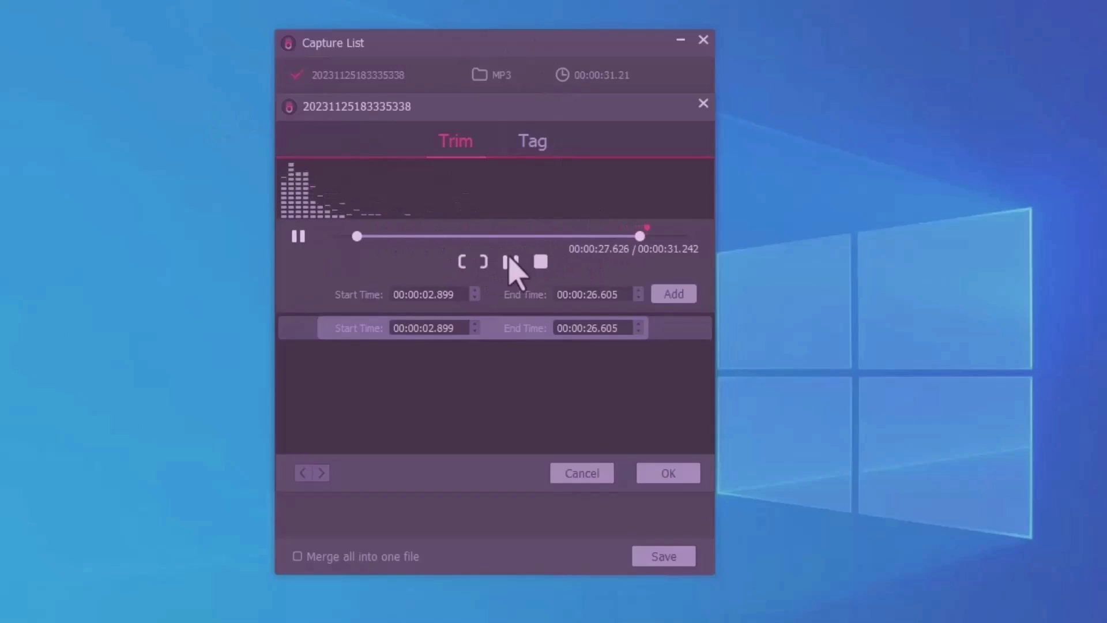
pyautogui.click(507, 263)
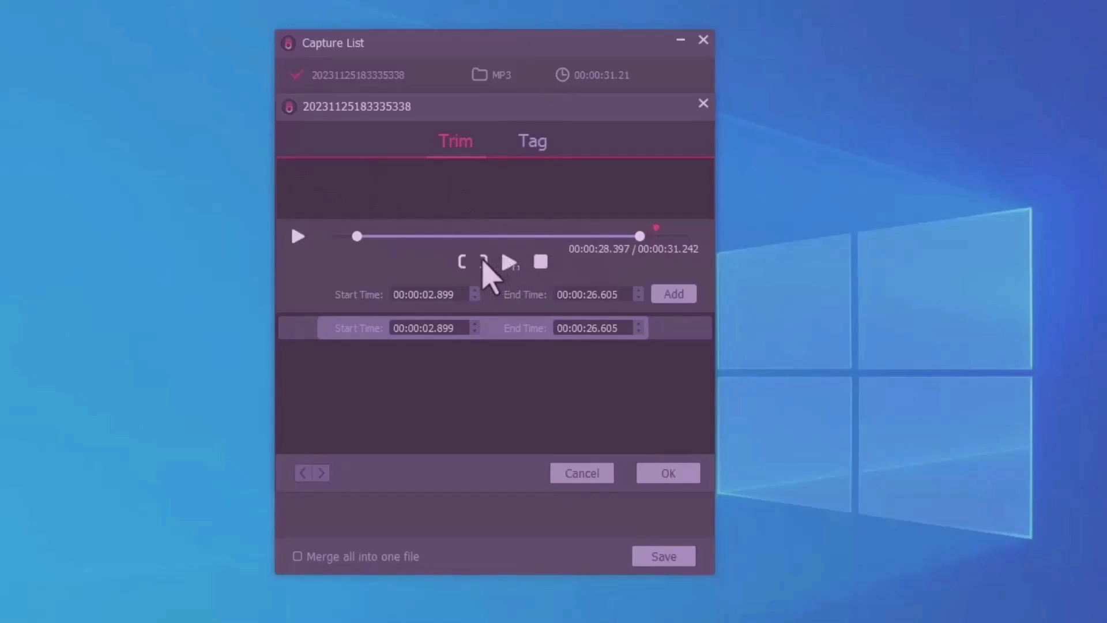
pyautogui.click(486, 262)
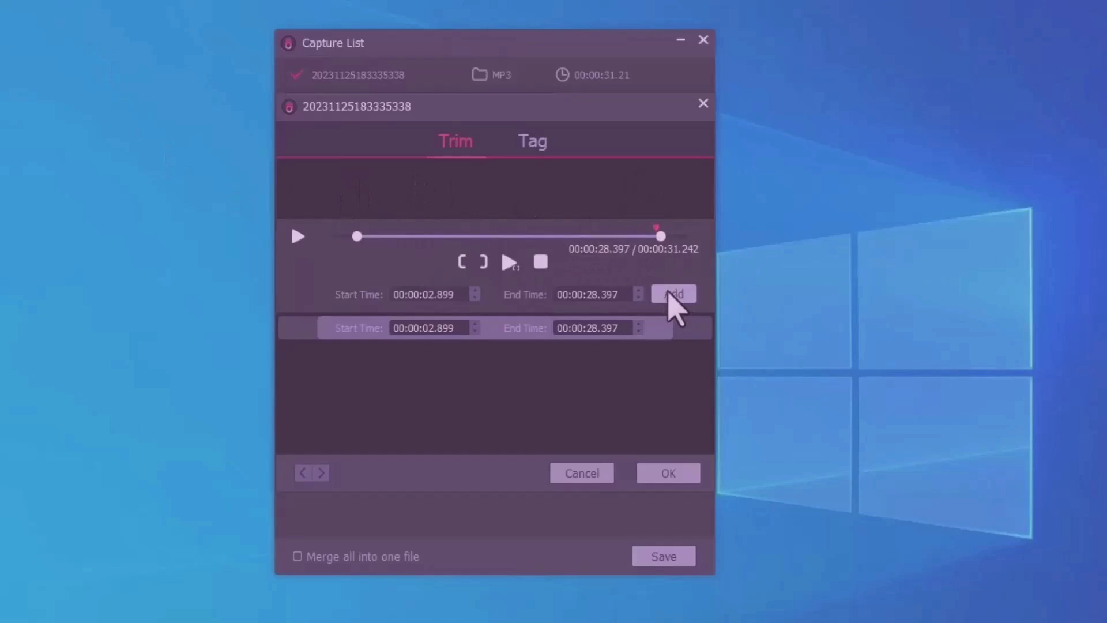
pyautogui.click(670, 294)
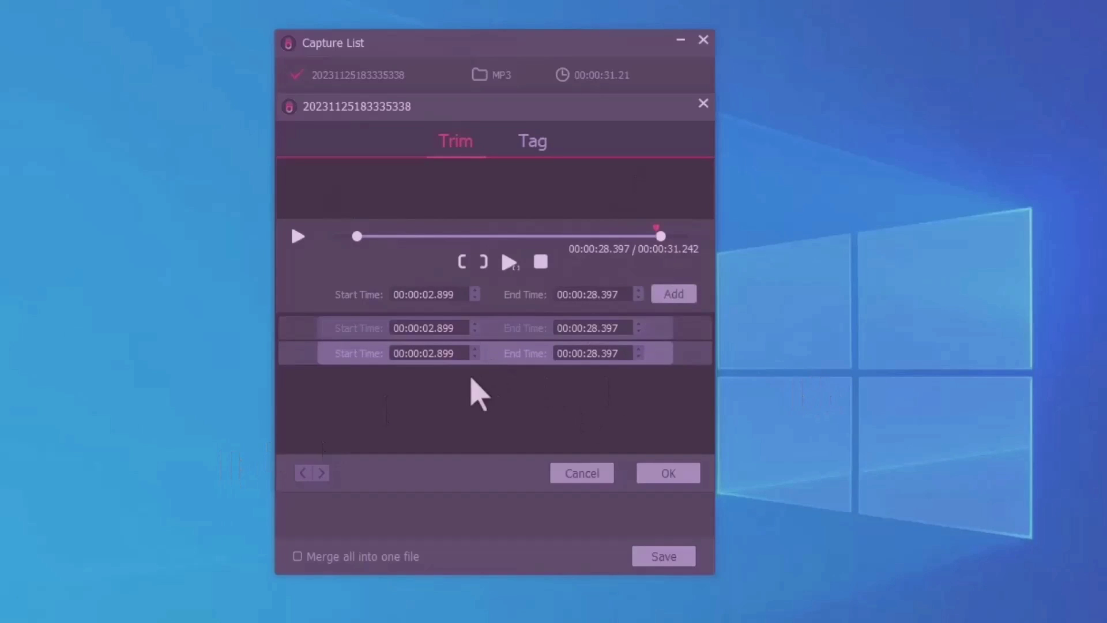
# Review the Title and Comments tags, then confirm the edits with OK.
pyautogui.click(534, 142)
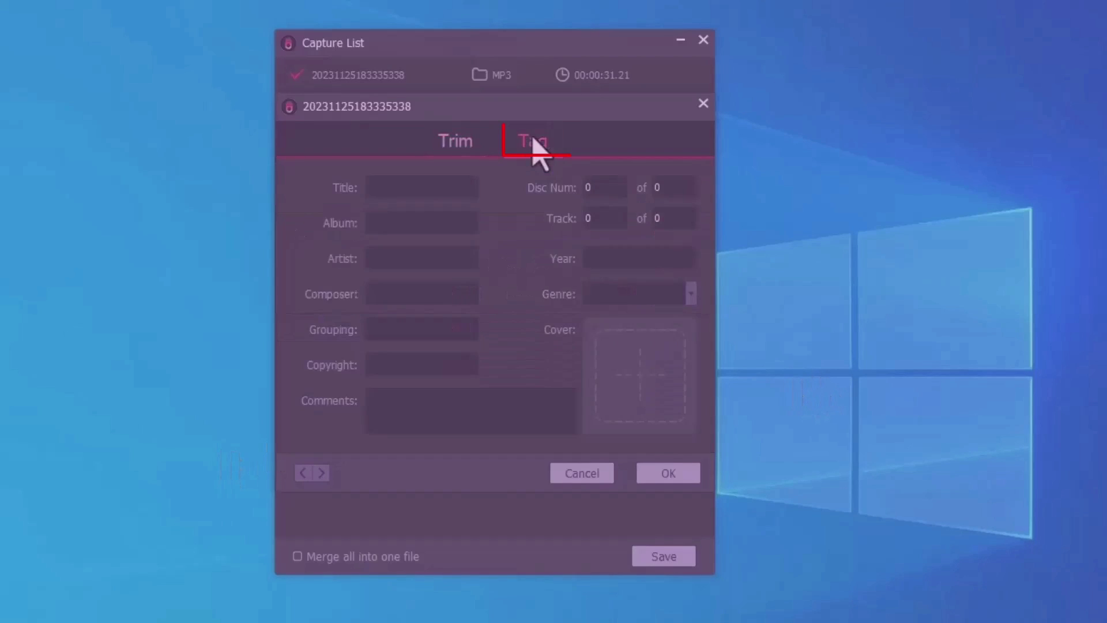
pyautogui.click(400, 185)
pyautogui.press('Tab')
pyautogui.press('Tab')
pyautogui.press('Tab')
pyautogui.press('Tab')
pyautogui.press('Tab')
pyautogui.press('Tab')
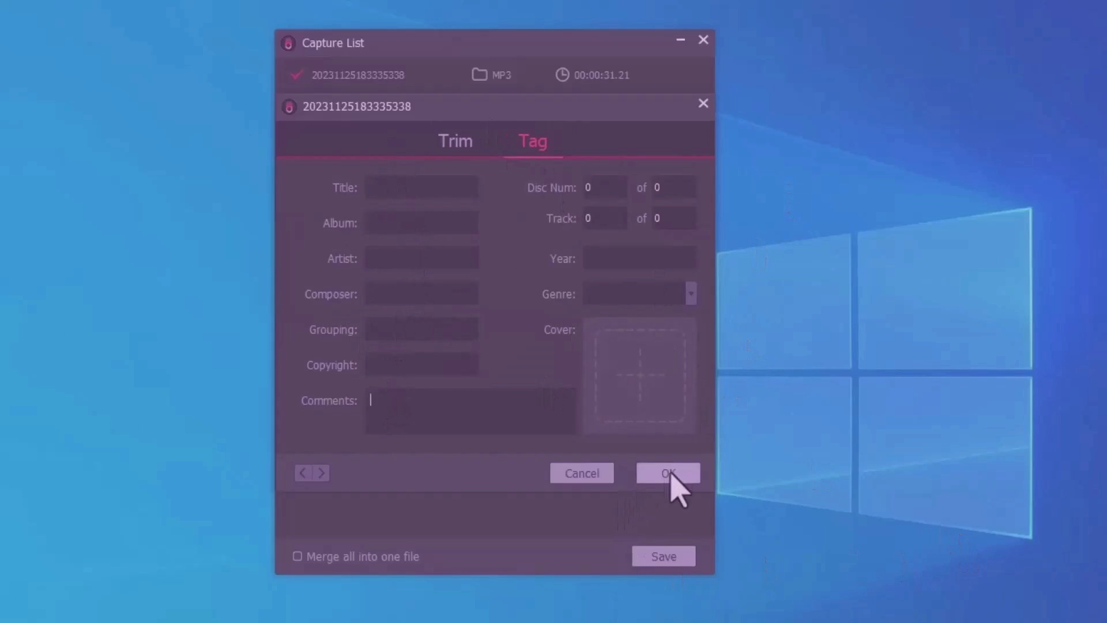
pyautogui.click(669, 474)
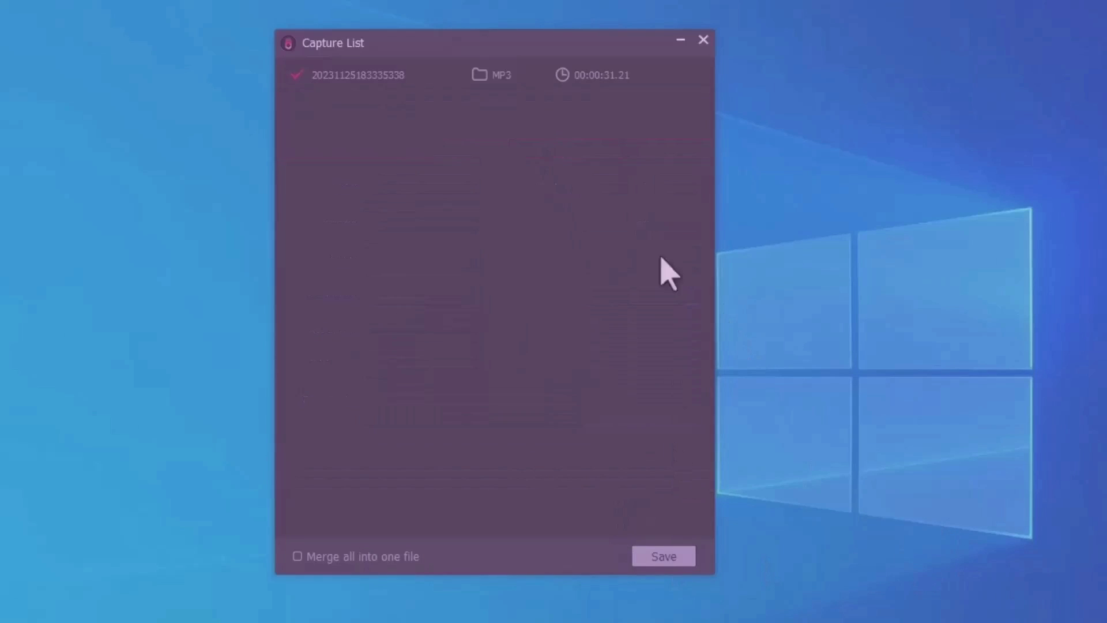
# Save the trimmed recording, then play the second 00:00:25.49 recording from History.
pyautogui.click(663, 557)
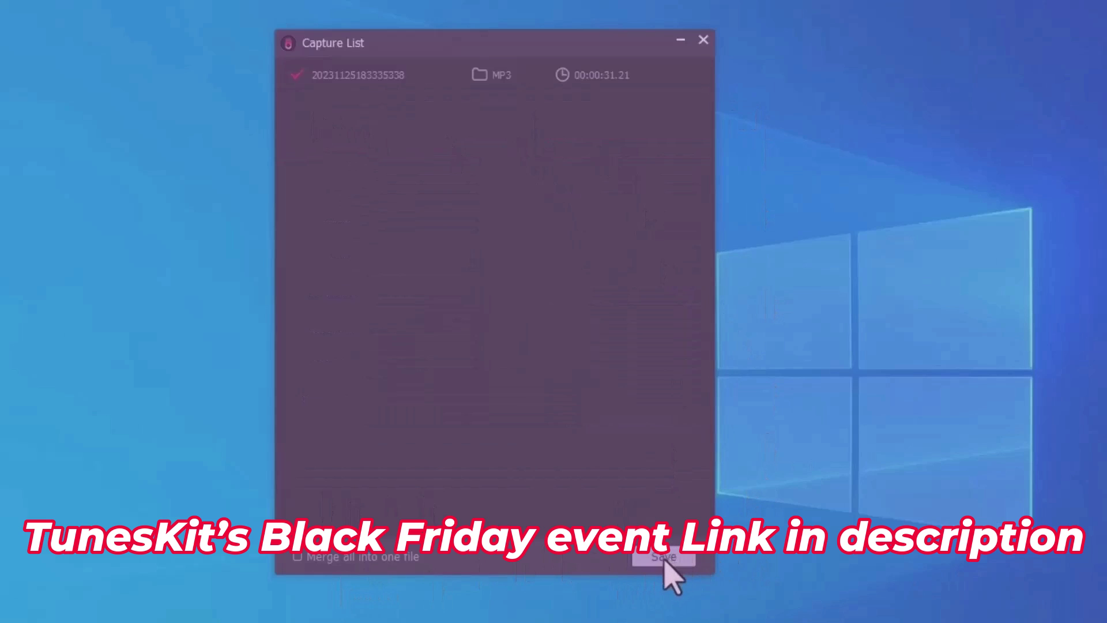
pyautogui.click(663, 560)
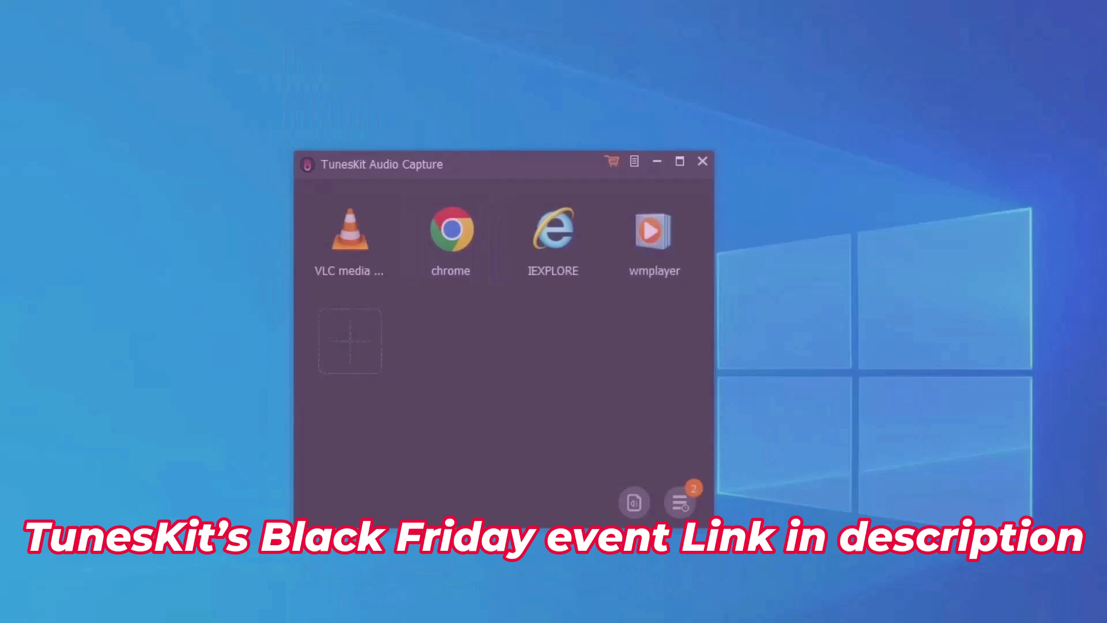
pyautogui.click(678, 503)
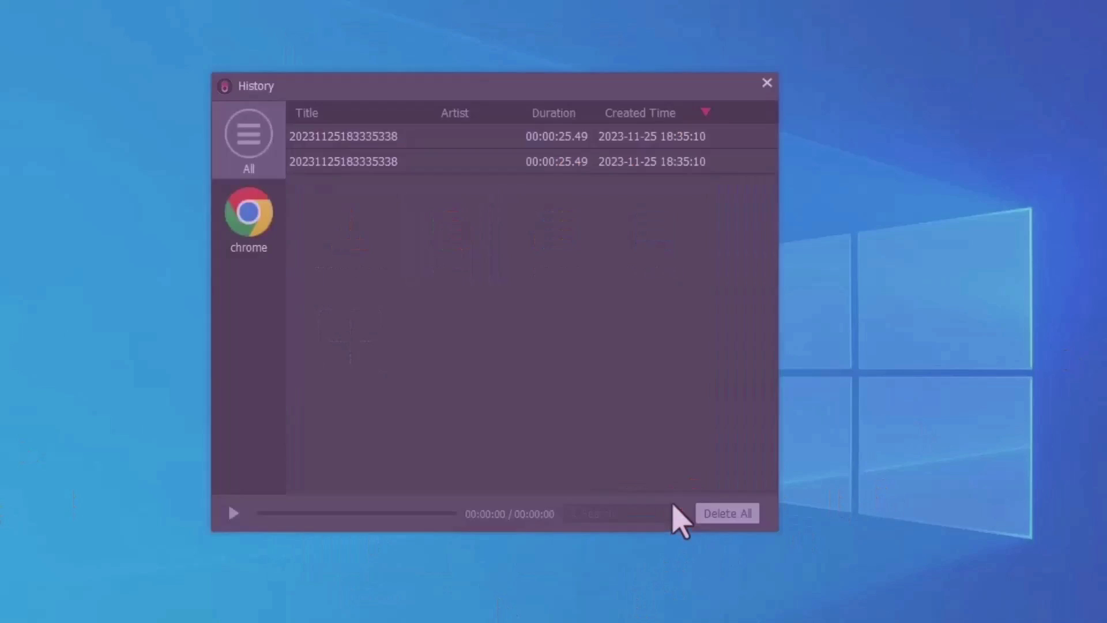
pyautogui.click(512, 162)
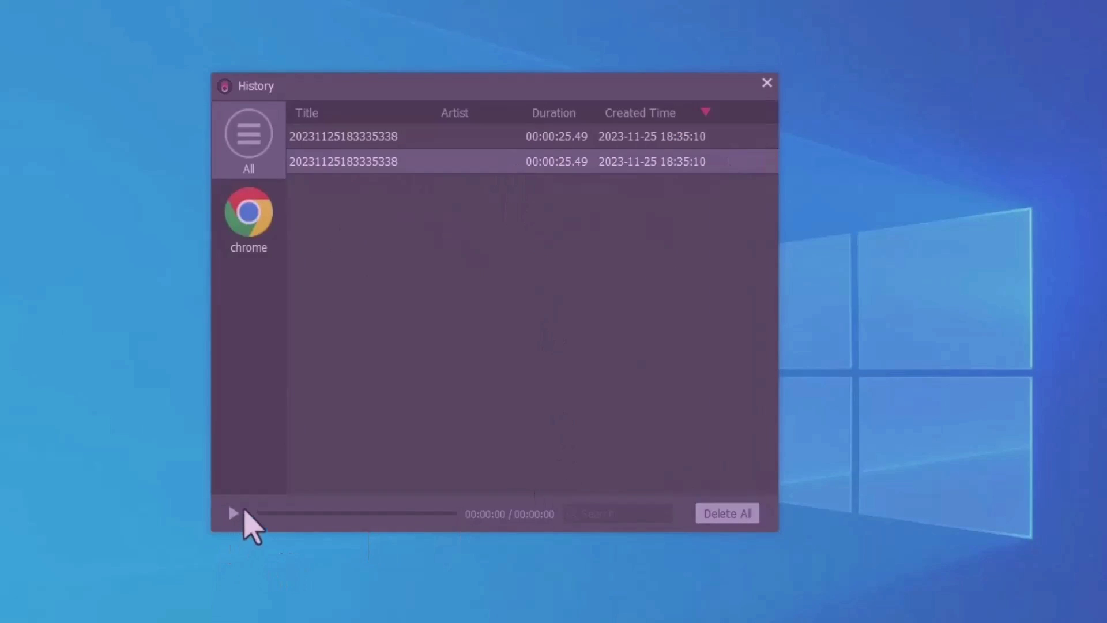
pyautogui.click(235, 513)
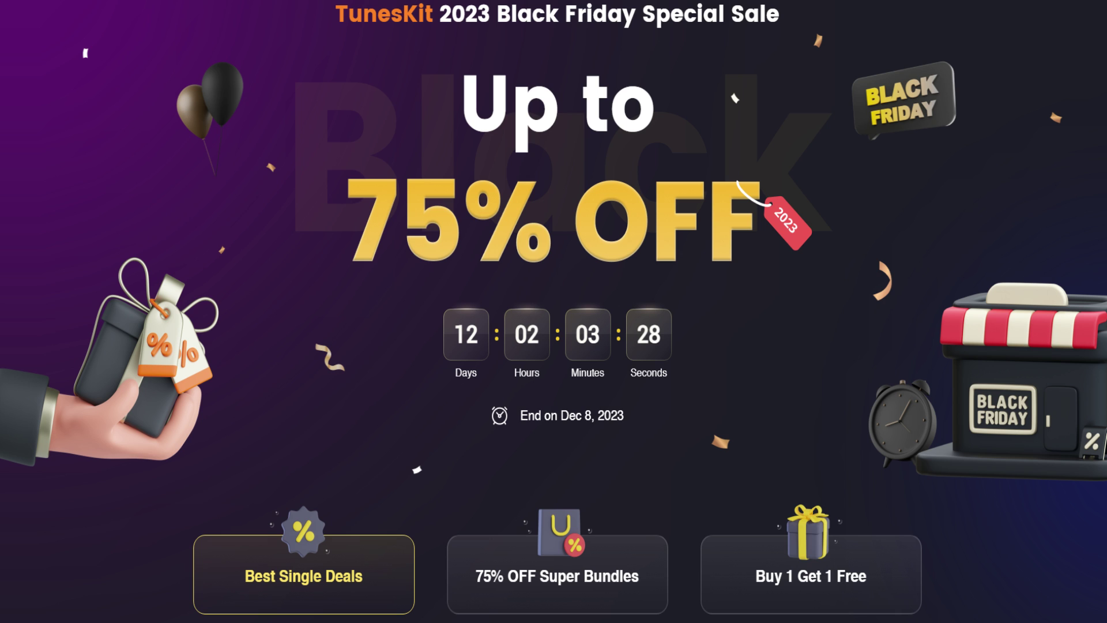